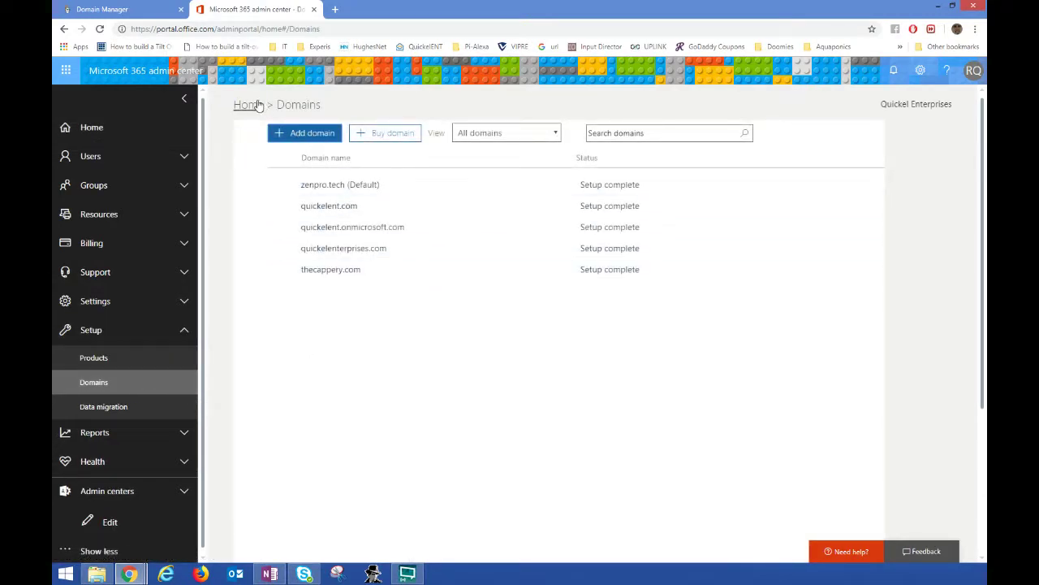
- Open GoDaddy's DNS Management page for eyeabuse.com, showing its A, CNAME, NS and SOA records
left_click_drag(136, 6, 267, 4)
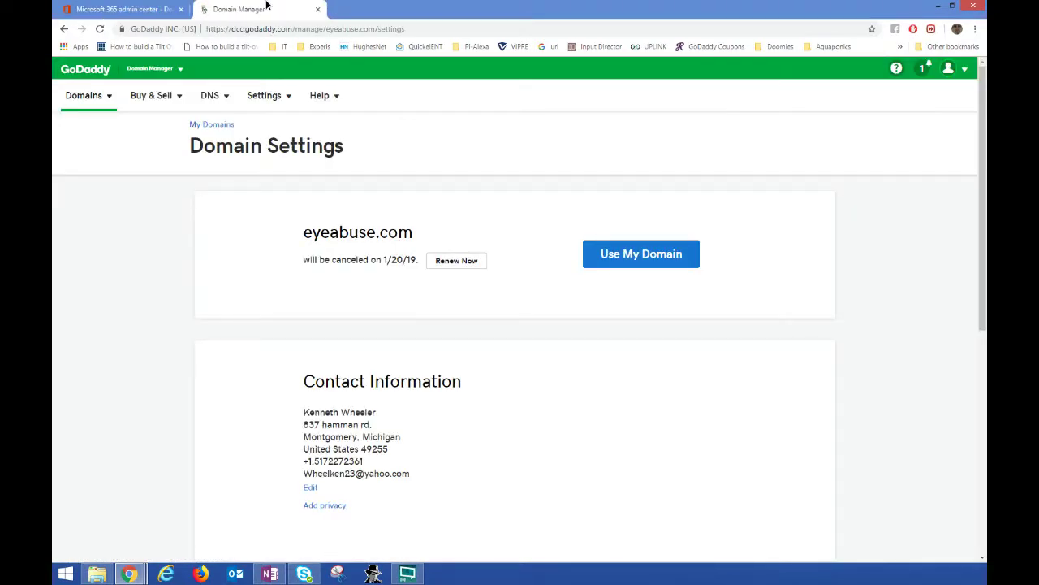
left_click_drag(305, 235, 412, 235)
left_click(316, 238)
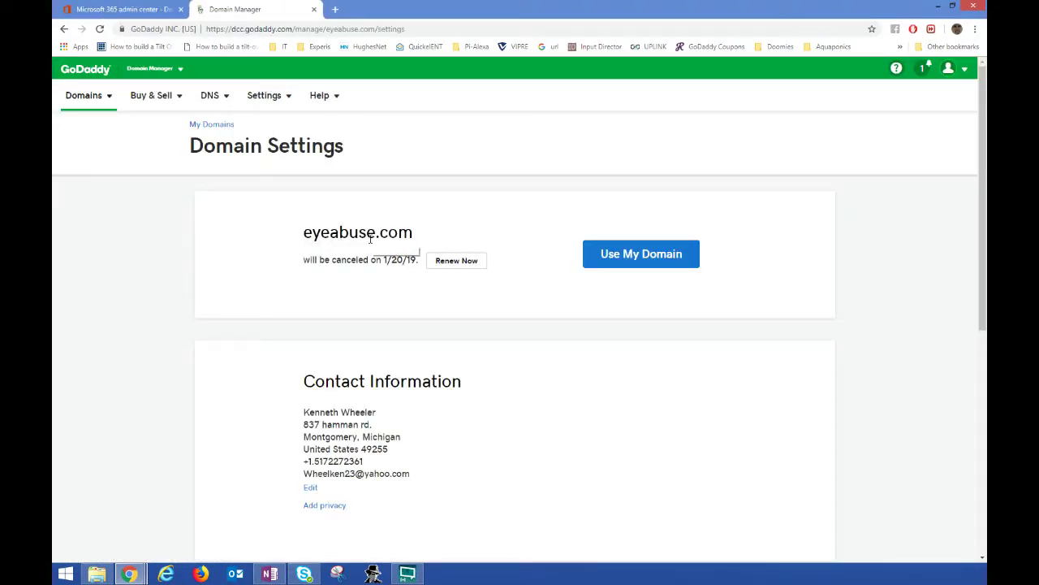
scroll(395, 250, "down", 5)
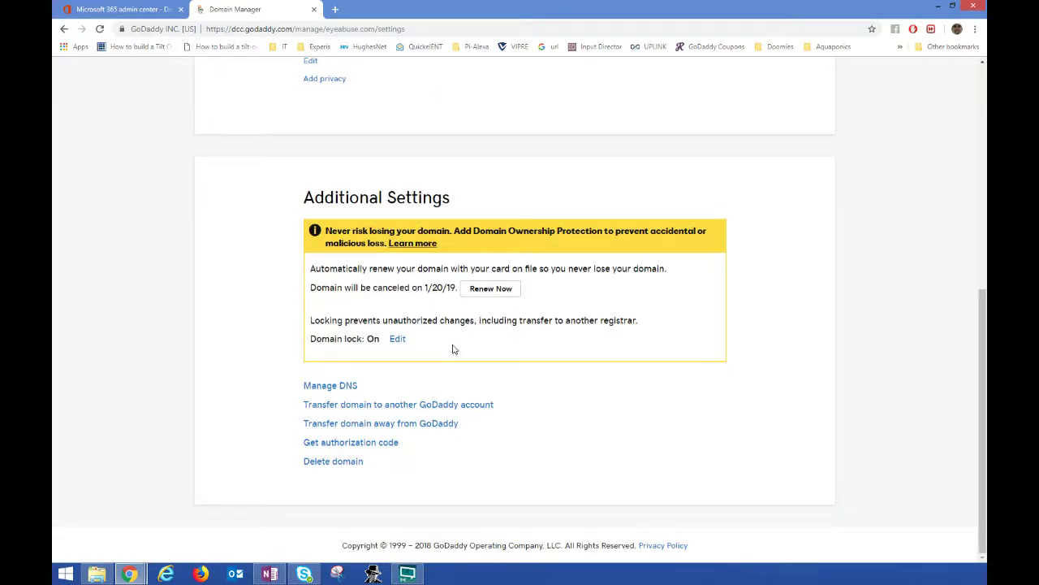
left_click(342, 386)
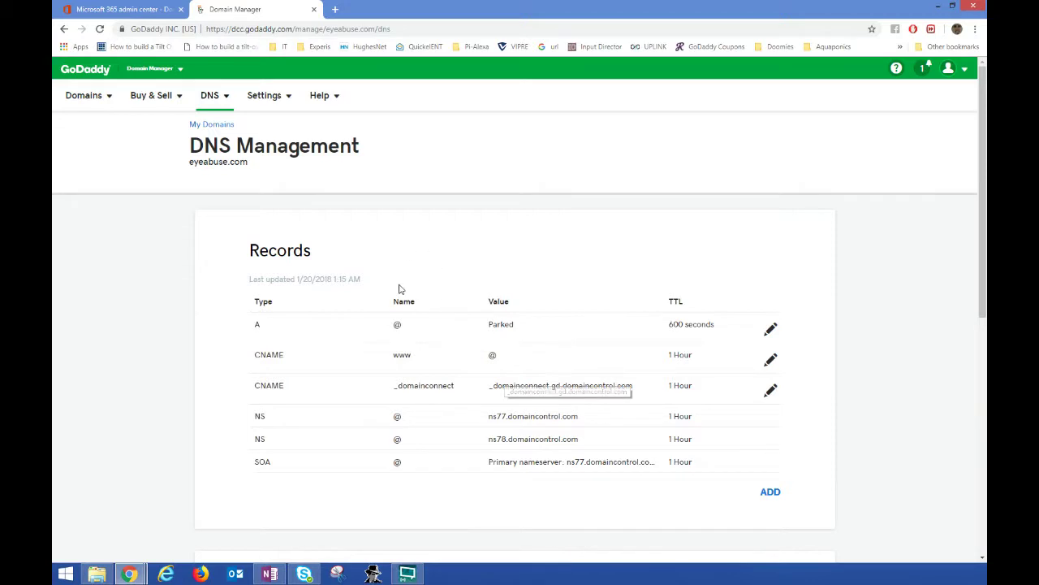
scroll(384, 203, "down", 1)
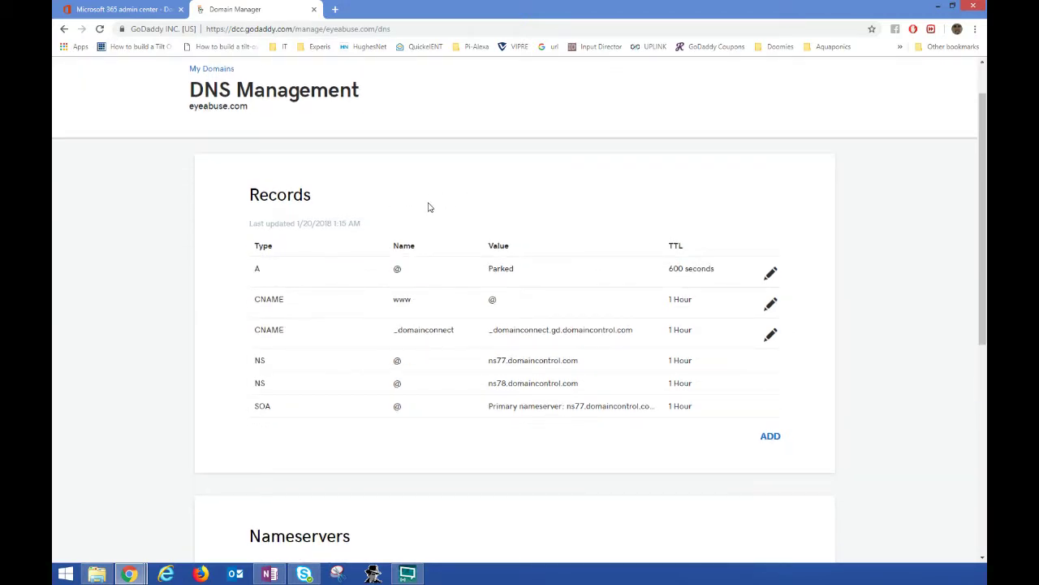
- Add eyeabuse.com as a new domain in the Microsoft 365 domains list
left_click(147, 9)
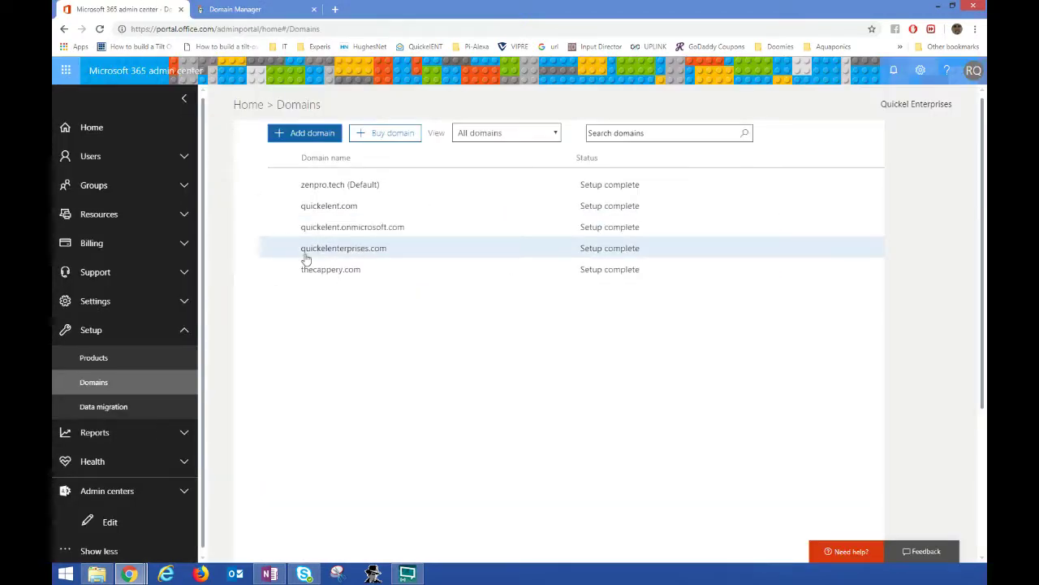
left_click(281, 136)
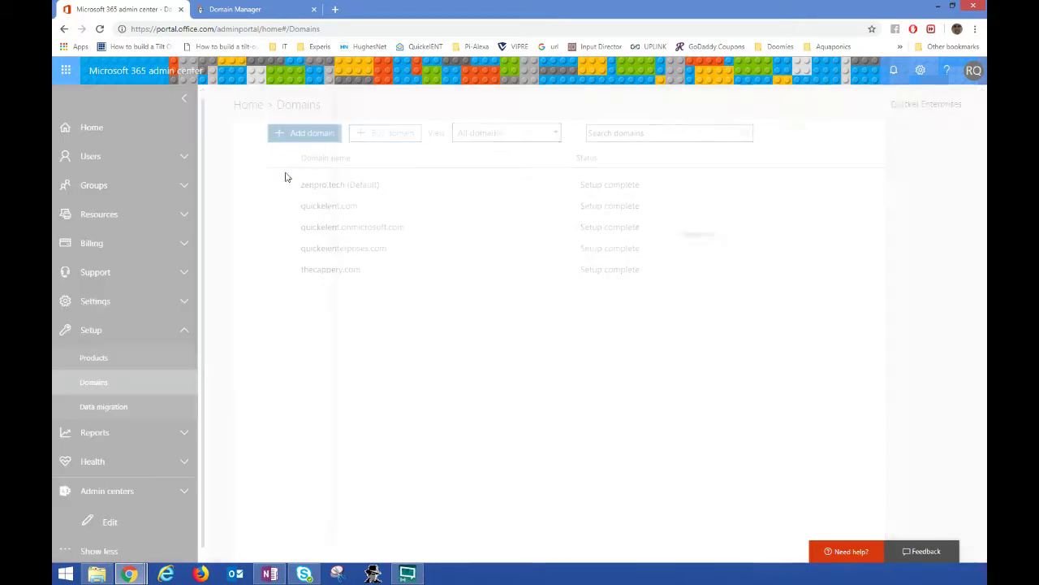
left_click(413, 276)
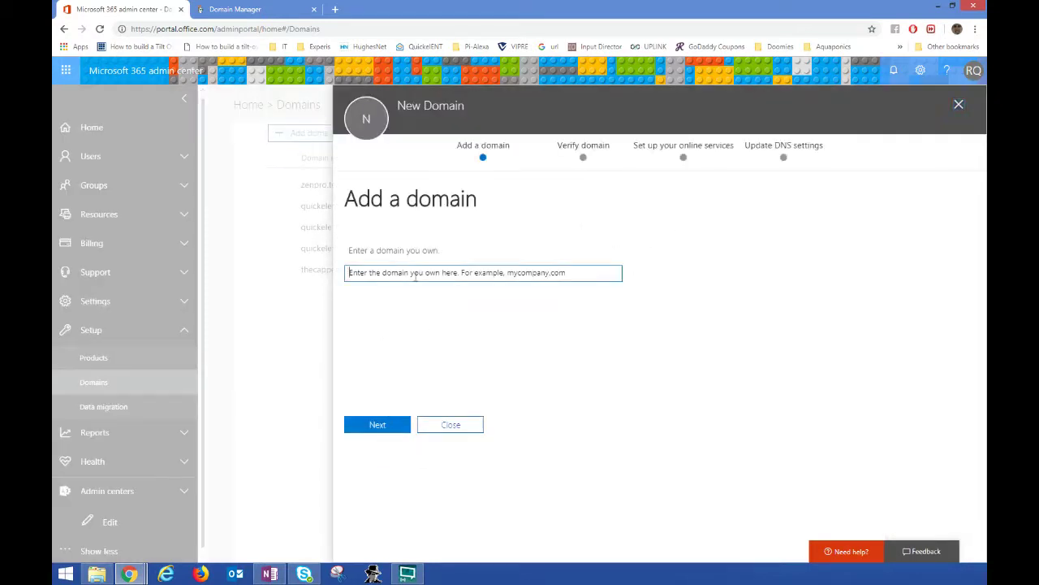
type("eyeabu")
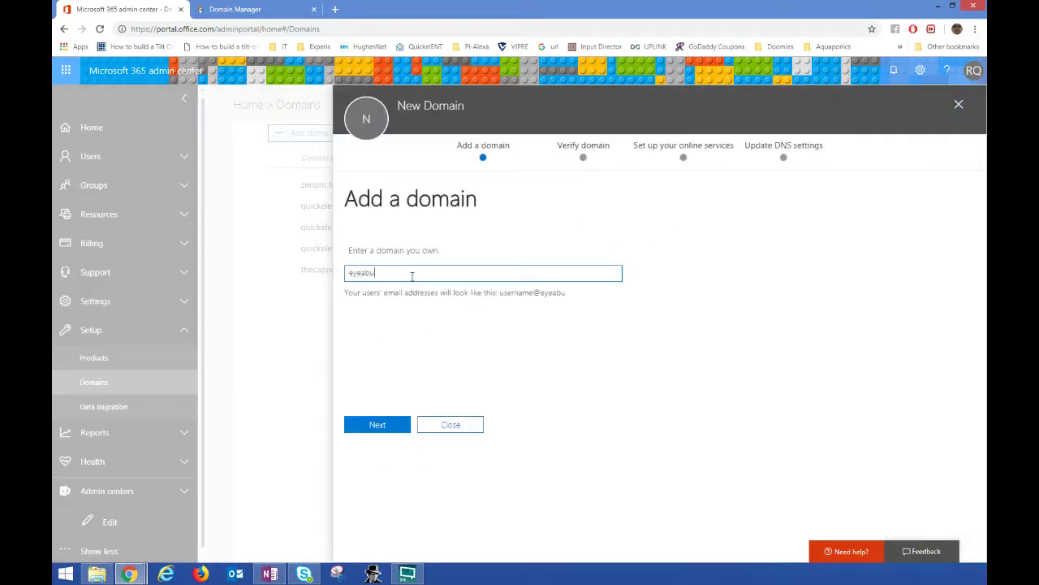
type("se.com")
left_click(378, 424)
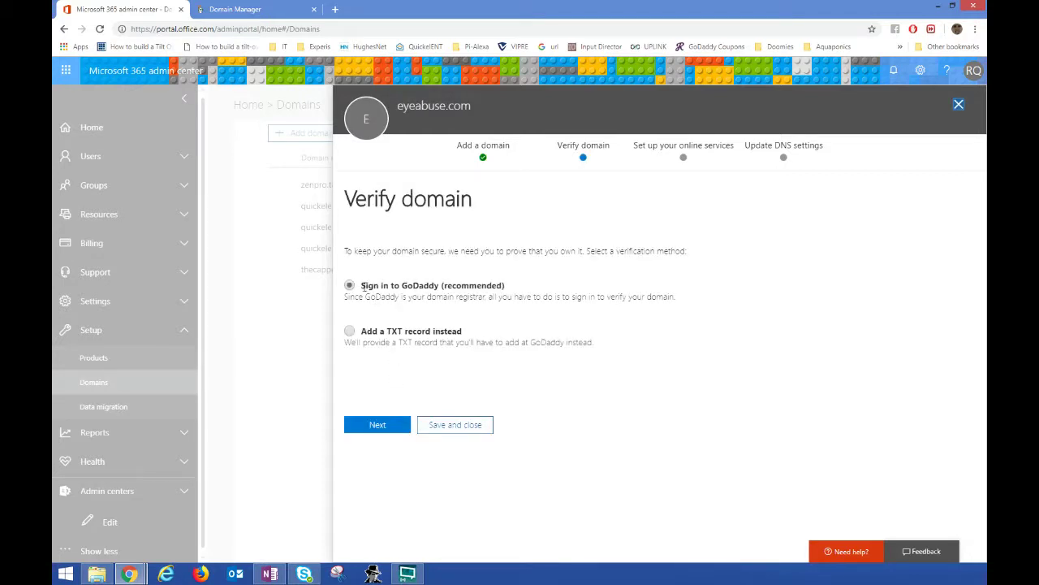
- Choose TXT-record verification and copy the value MS=ms23186215 for use in GoDaddy
left_click_drag(362, 285, 547, 287)
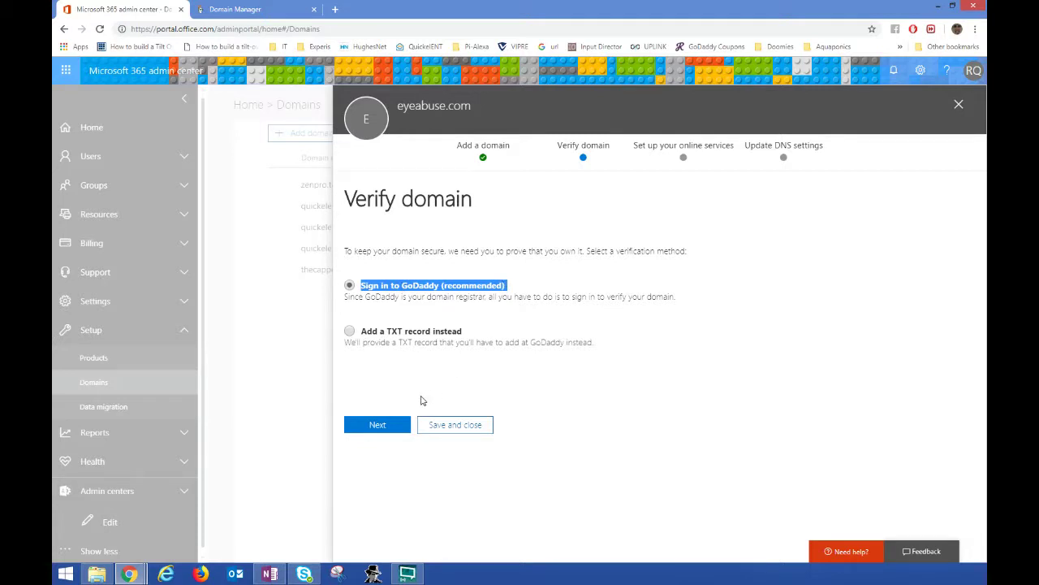
left_click(349, 331)
left_click(378, 425)
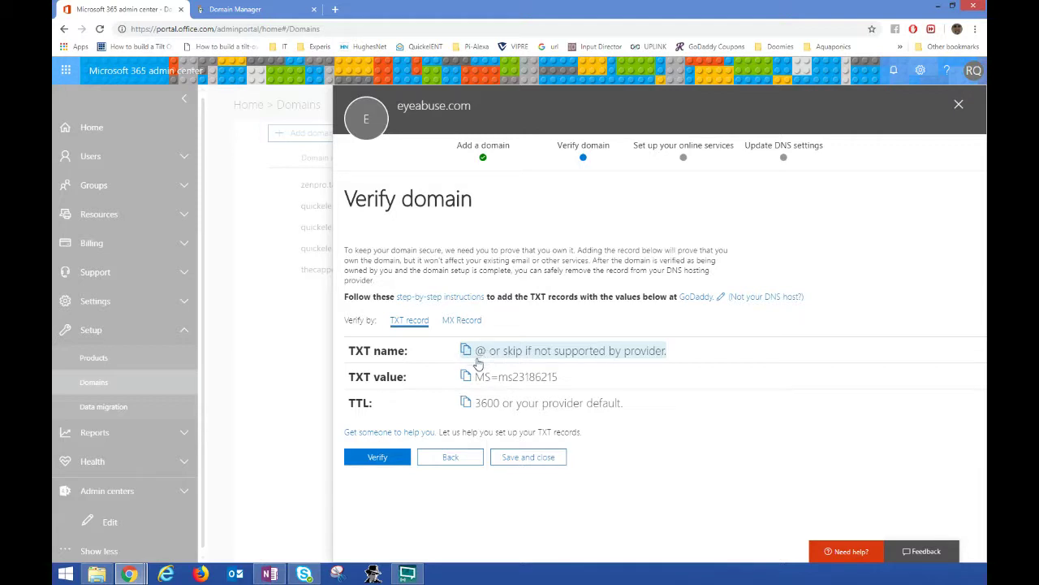
left_click(464, 377)
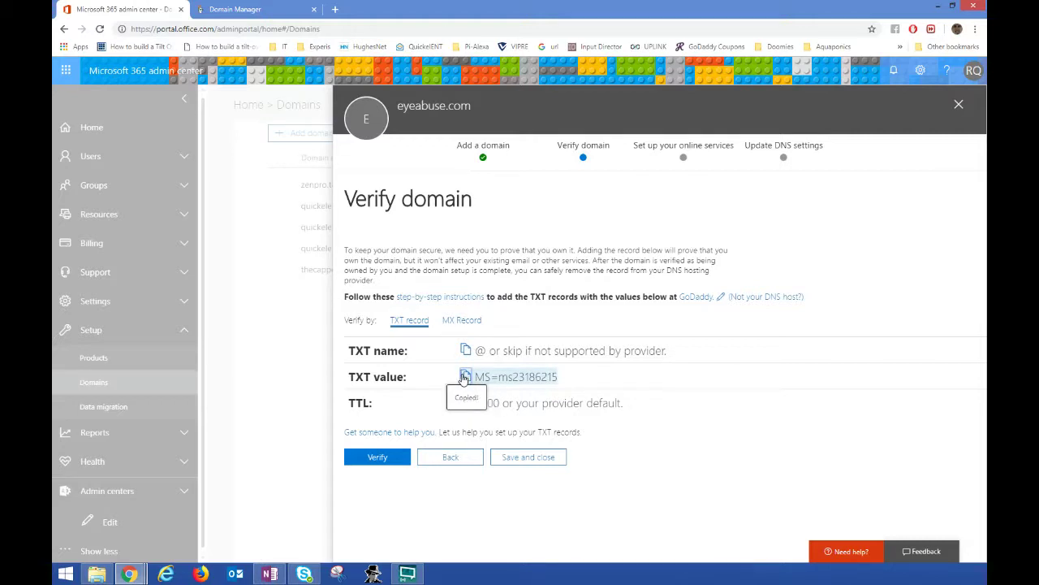
left_click(268, 8)
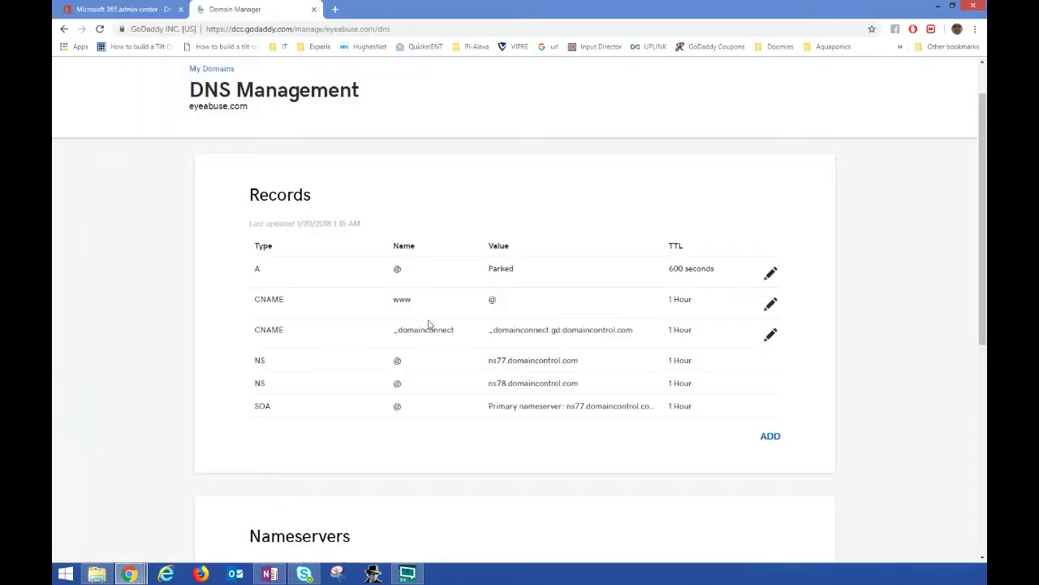
- Add and save a GoDaddy TXT record with host @ and value MS=ms23186215
left_click(770, 437)
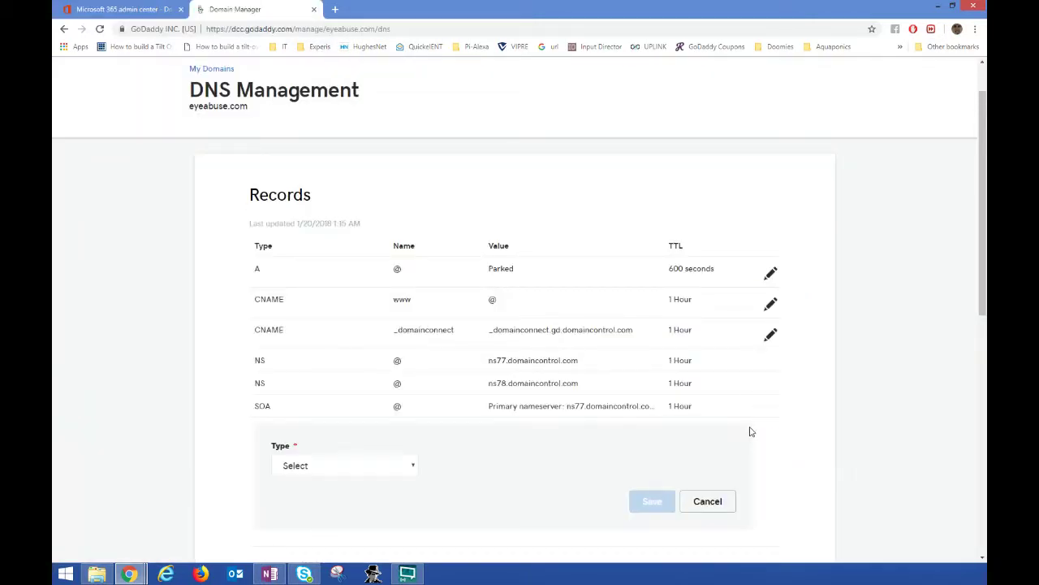
left_click(376, 471)
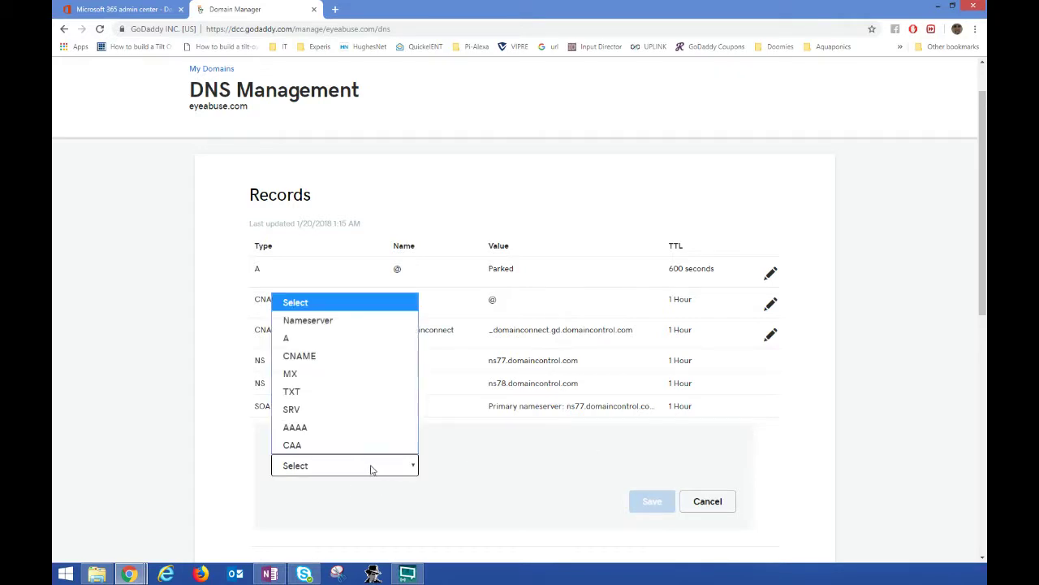
left_click(318, 397)
left_click(465, 466)
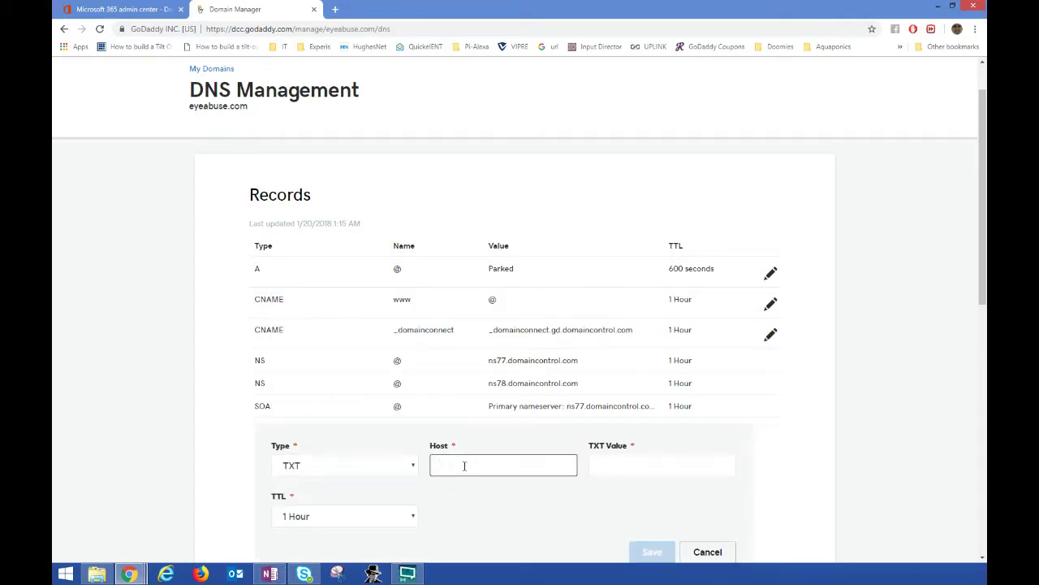
type("@")
left_click(622, 469)
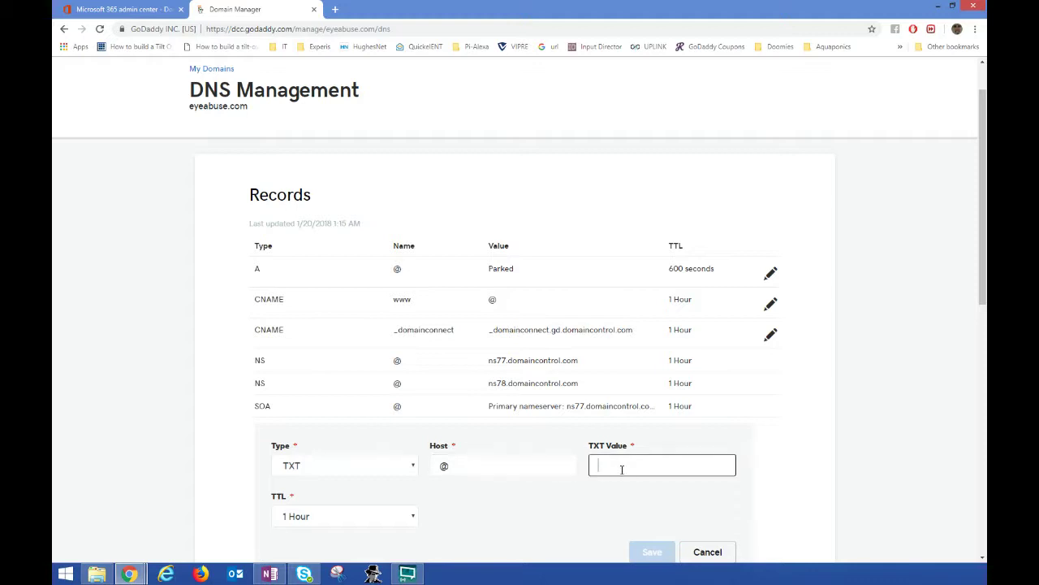
key("ctrl+v")
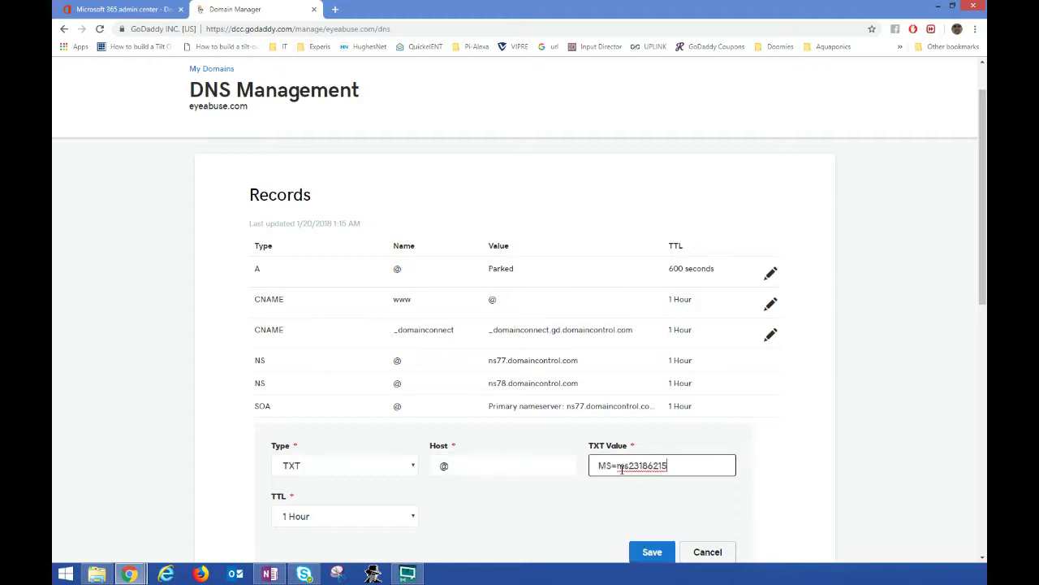
left_click(643, 553)
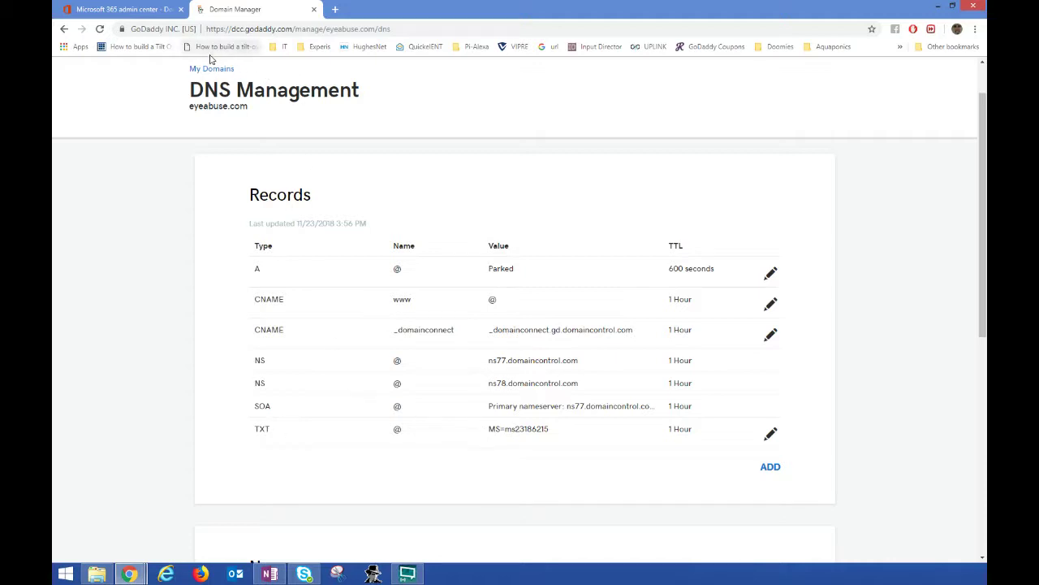
left_click(160, 9)
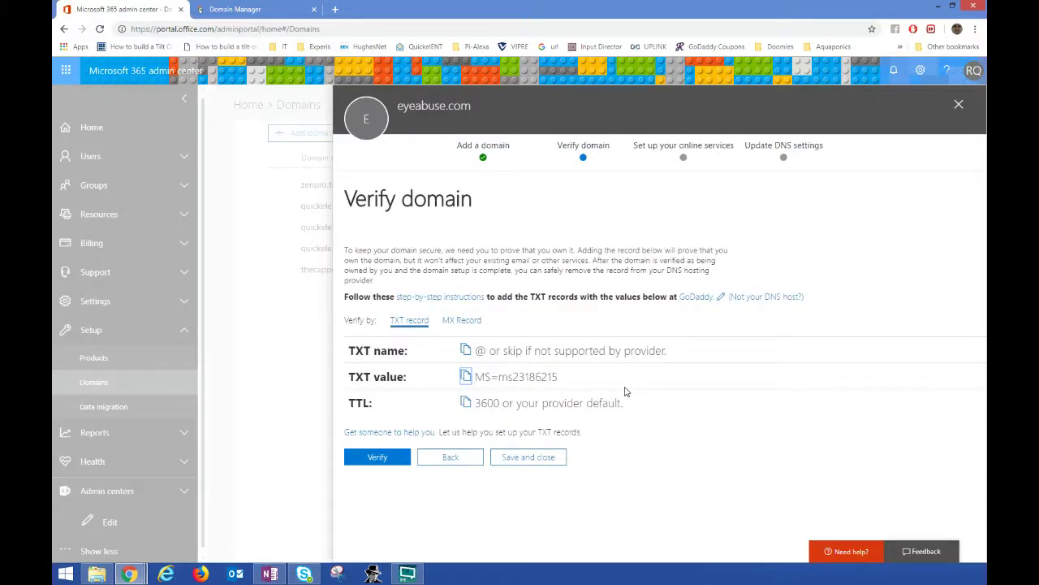
- Run verification for eyeabuse.com, retrying after the TXT record is not yet found
left_click(396, 458)
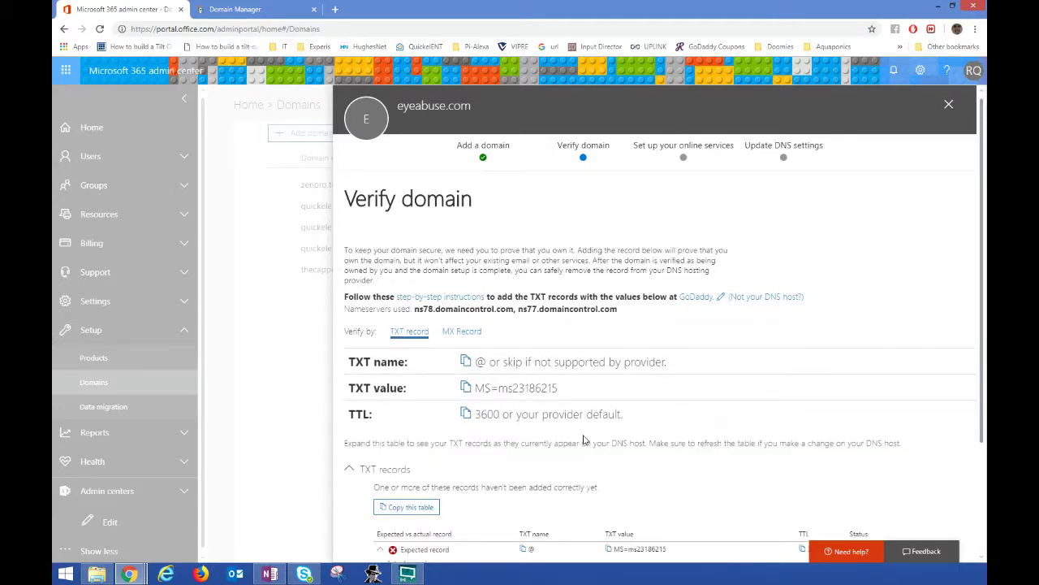
scroll(583, 434, "down", 2)
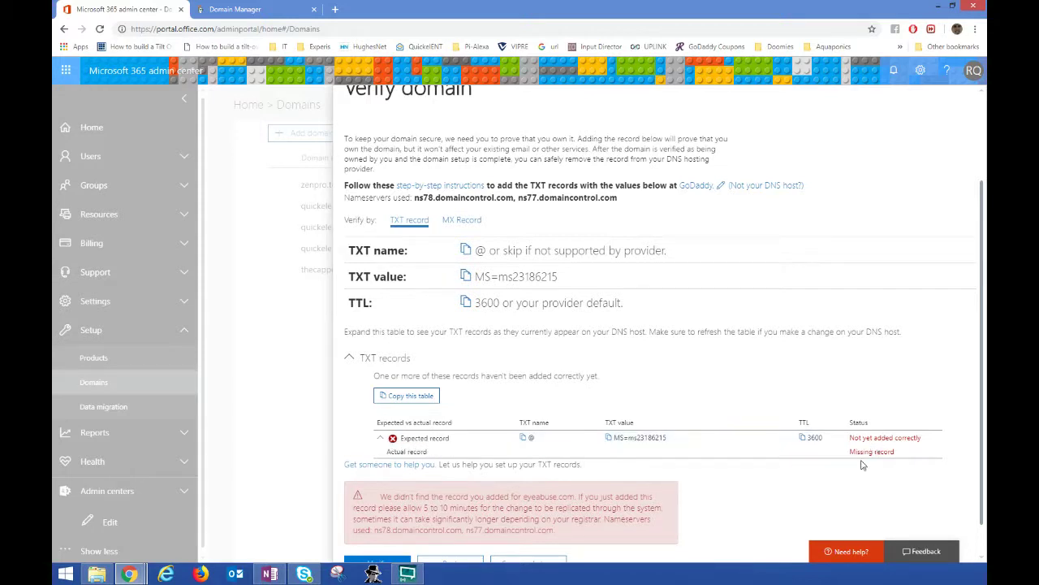
scroll(812, 470, "down", 1)
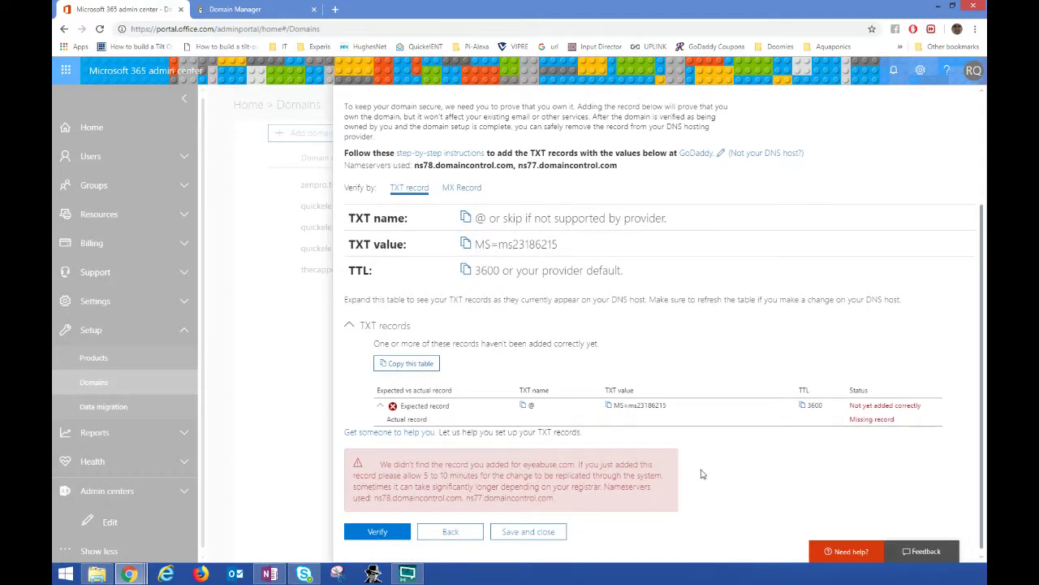
left_click_drag(420, 475, 487, 476)
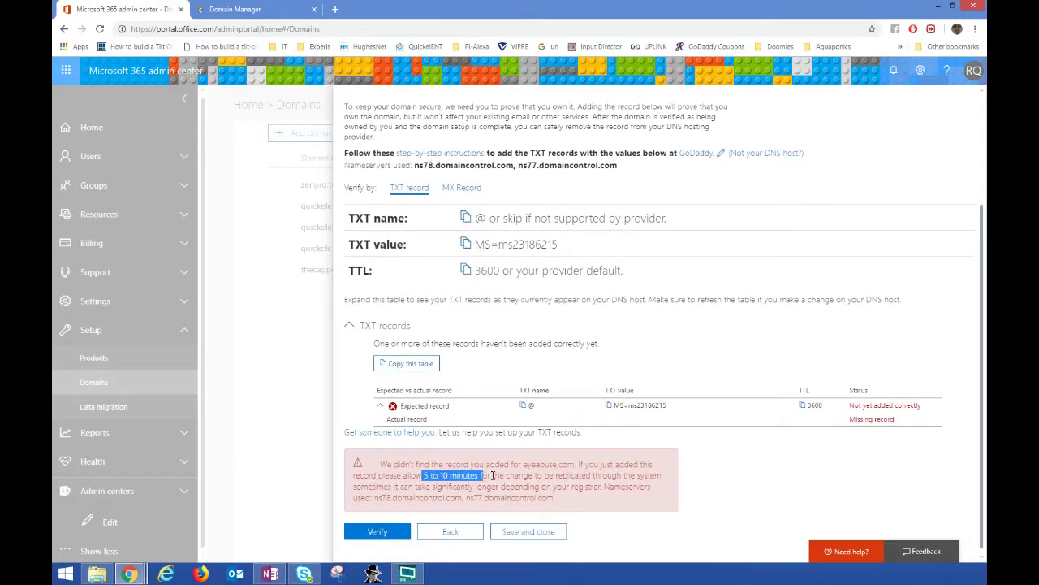
left_click(510, 473)
left_click(375, 532)
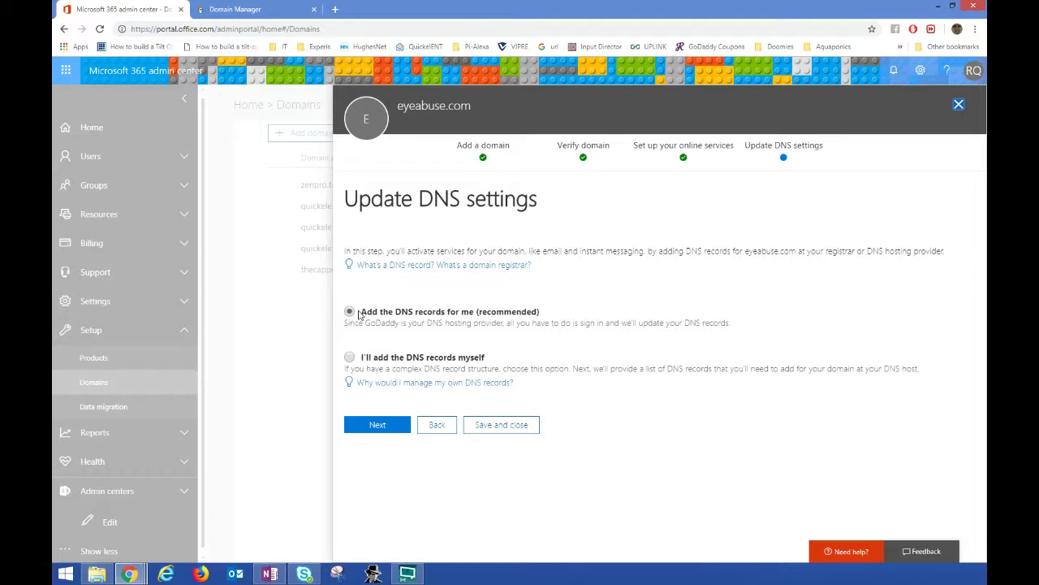
- Choose 'I'll add the DNS records myself' instead of automatic setup and continue
left_click_drag(359, 315, 563, 312)
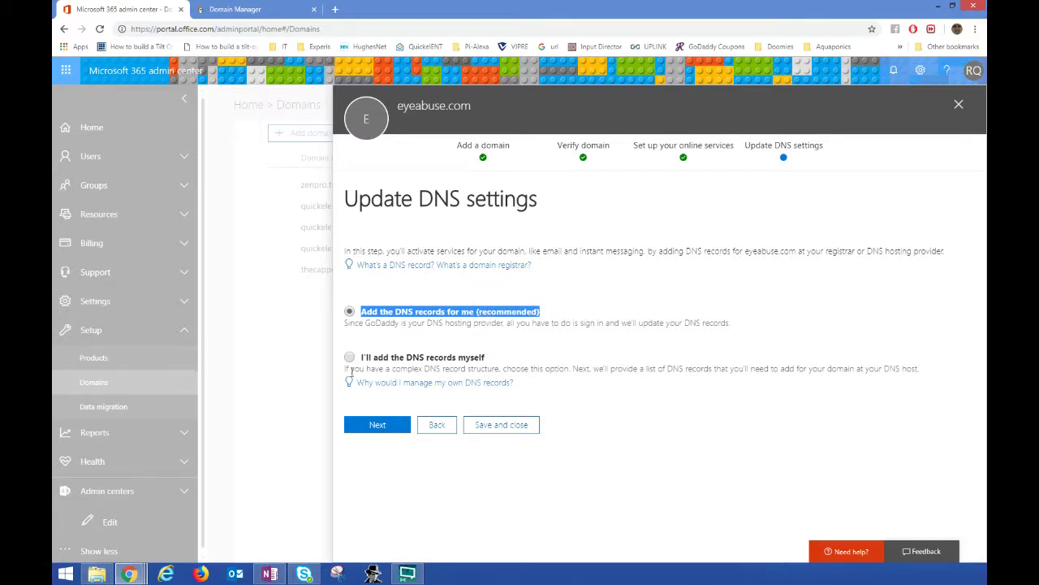
left_click(375, 322)
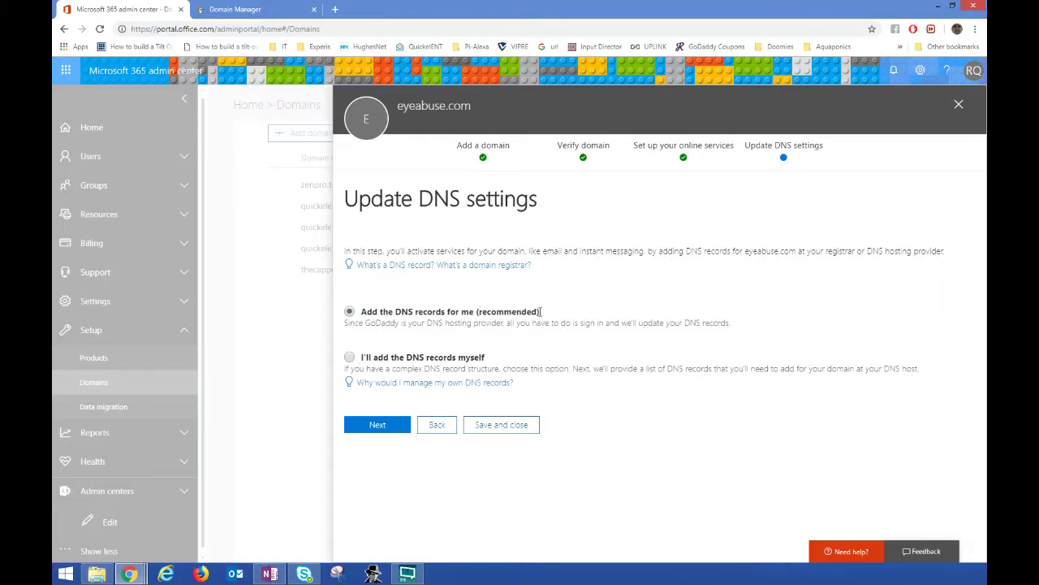
left_click(417, 356)
left_click(387, 428)
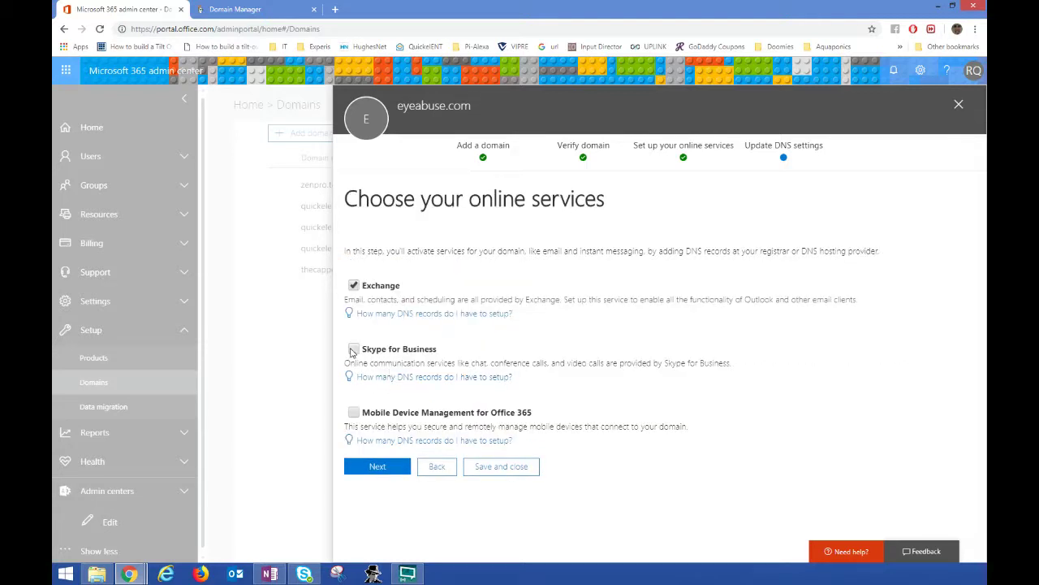
- Add Skype for Business and Mobile Device Management for Office 365 alongside Exchange
left_click(354, 350)
left_click(357, 415)
left_click(388, 469)
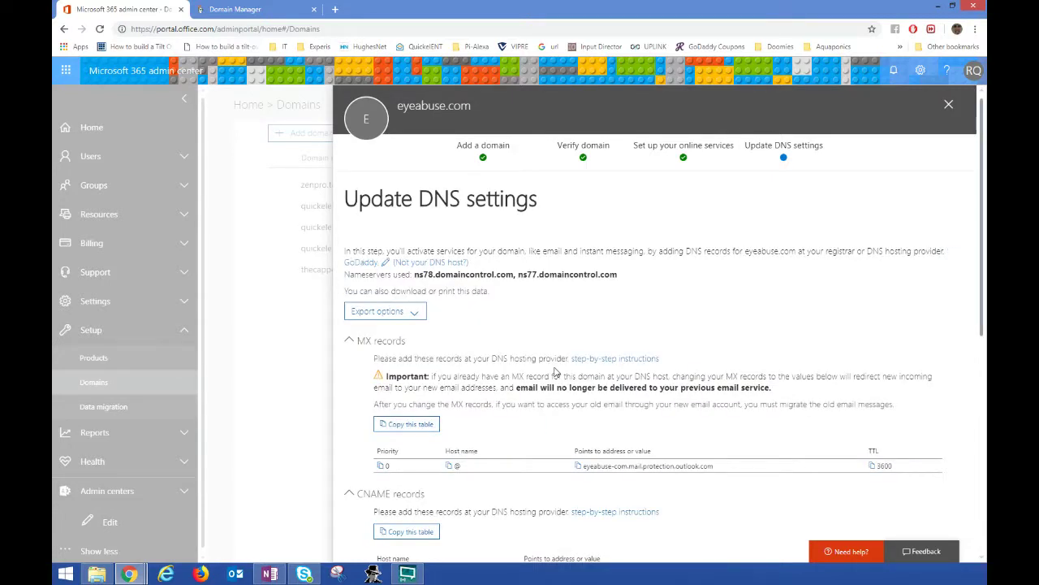
- Review the required DNS records list and dismiss the Export options without exporting
scroll(542, 322, "down", 3)
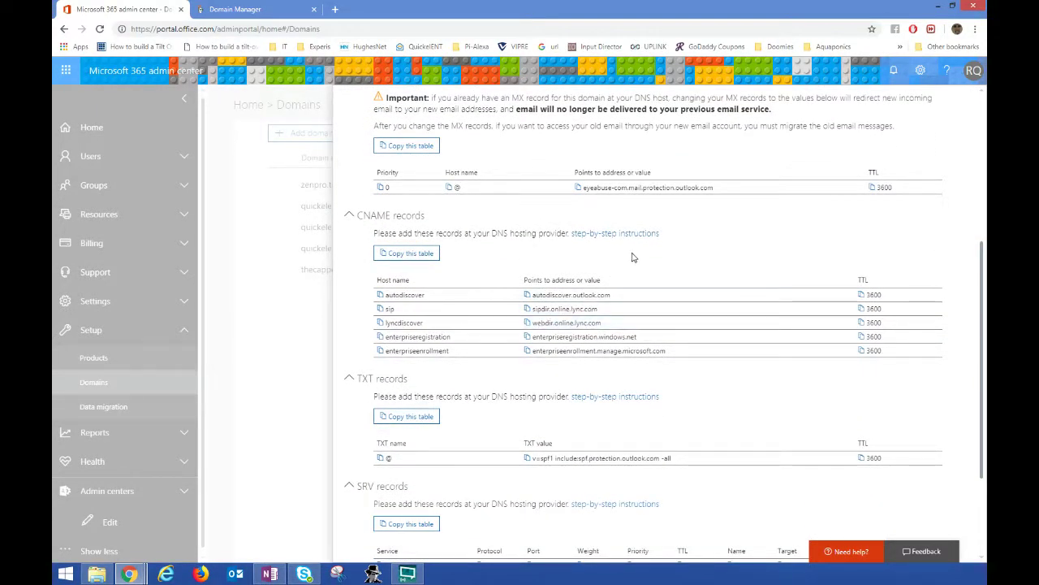
scroll(524, 254, "up", 1)
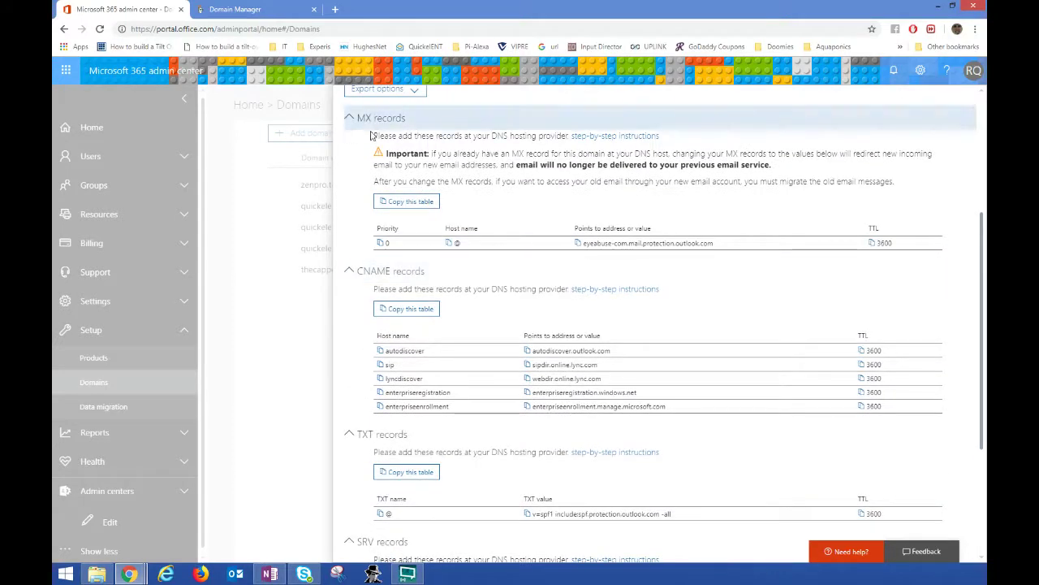
scroll(379, 445, "down", 3)
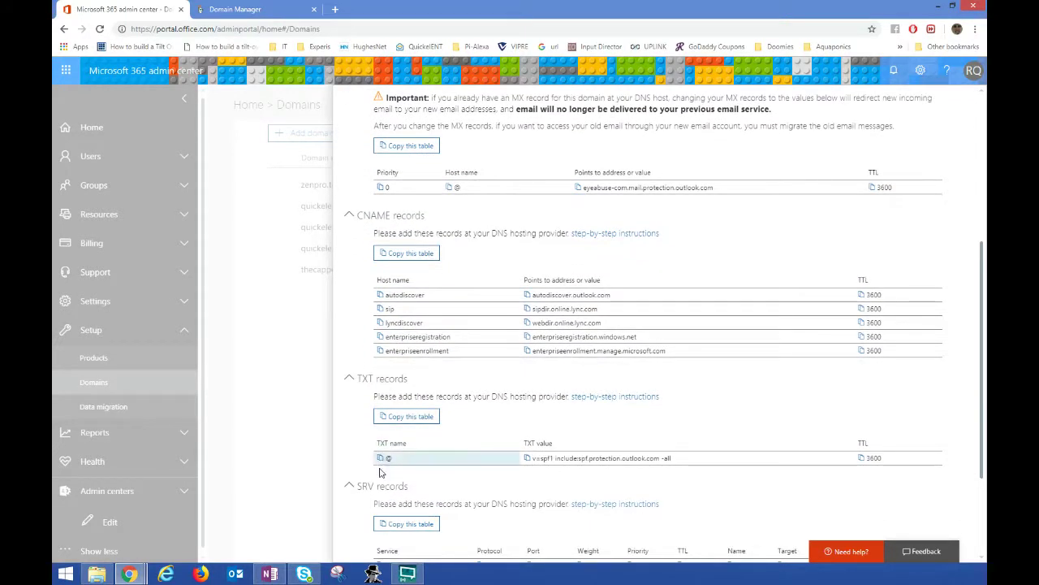
scroll(468, 252, "up", 5)
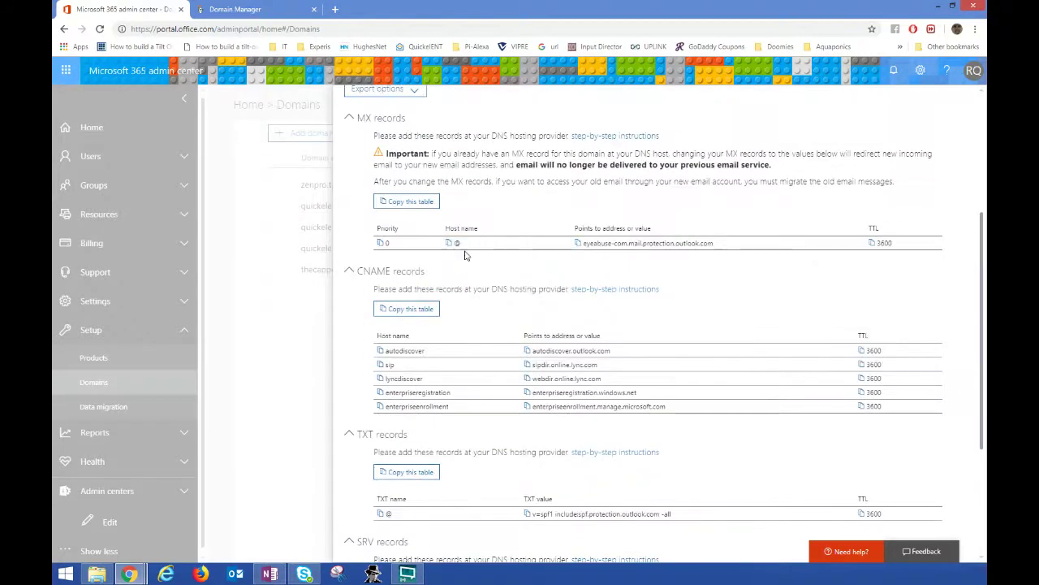
left_click(422, 201)
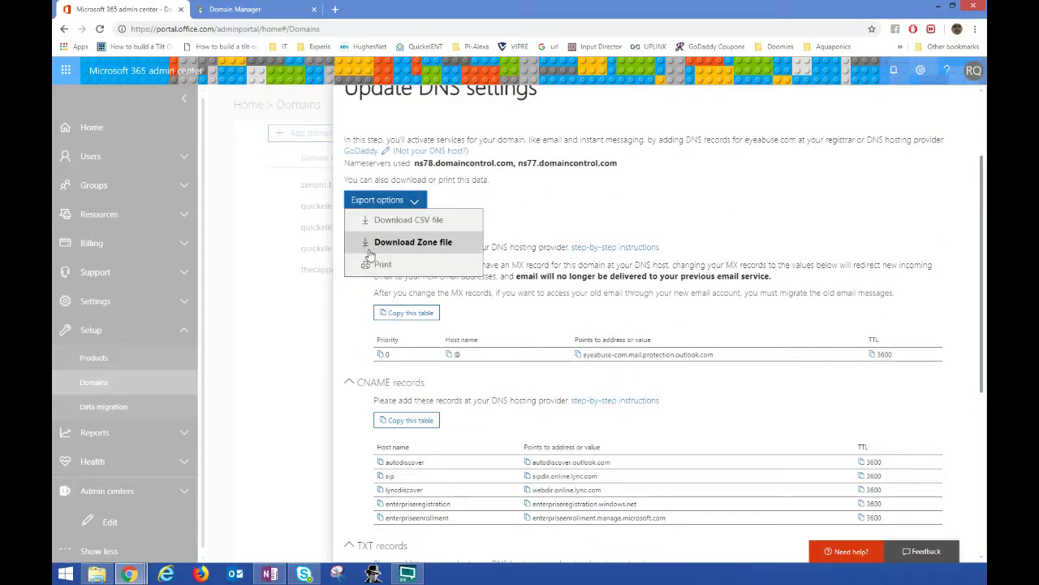
left_click_drag(721, 142, 729, 142)
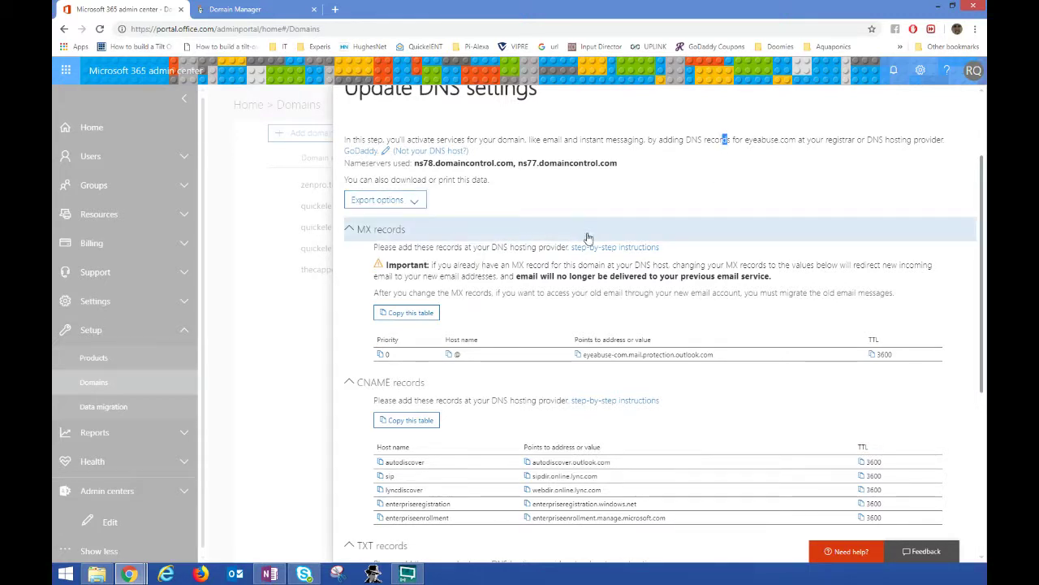
- Copy the MX value eyeabuse-com.mail.protection.outlook.com and go to GoDaddy's DNS records
scroll(589, 237, "down", 2)
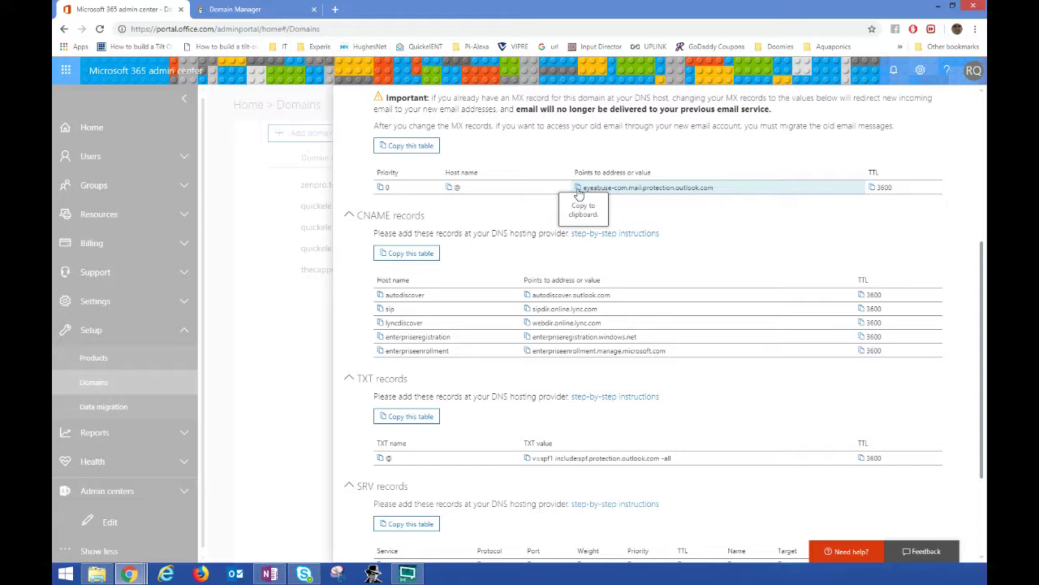
left_click(578, 190)
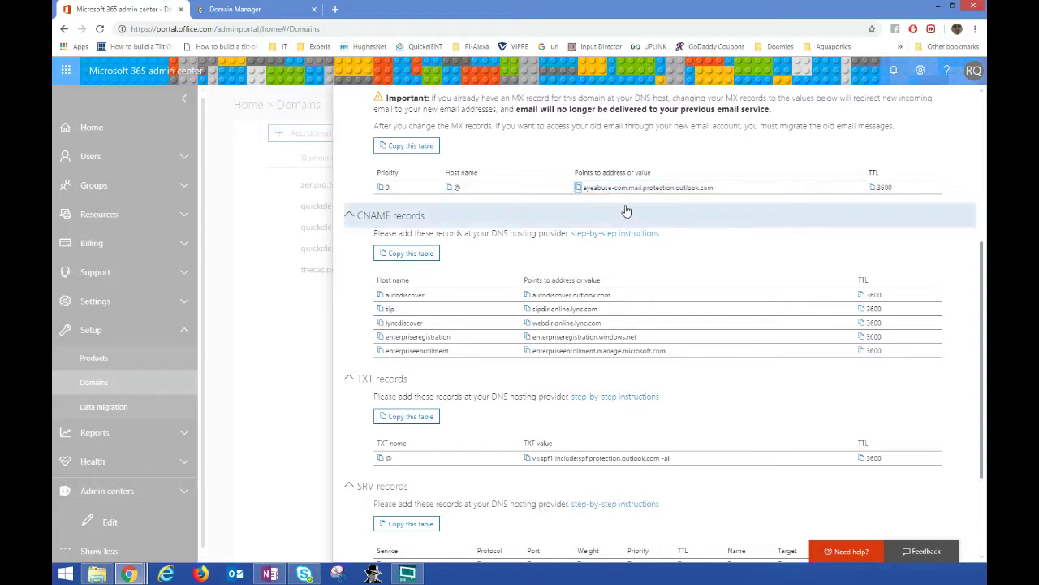
left_click(281, 6)
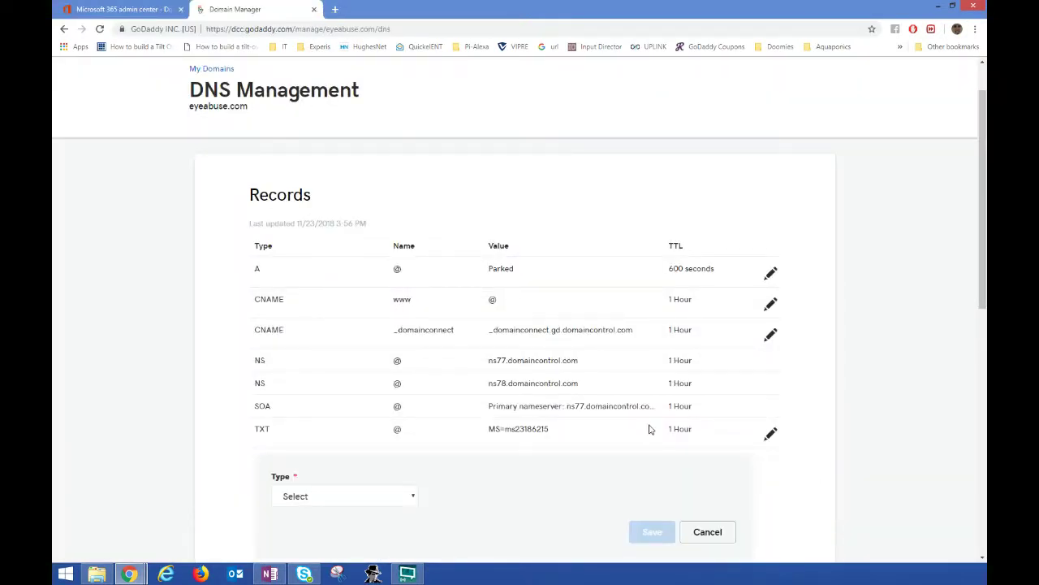
- Save an MX record for @, priority 0, pointing to eyeabuse-com.mail.protection.outlook.com
left_click(383, 497)
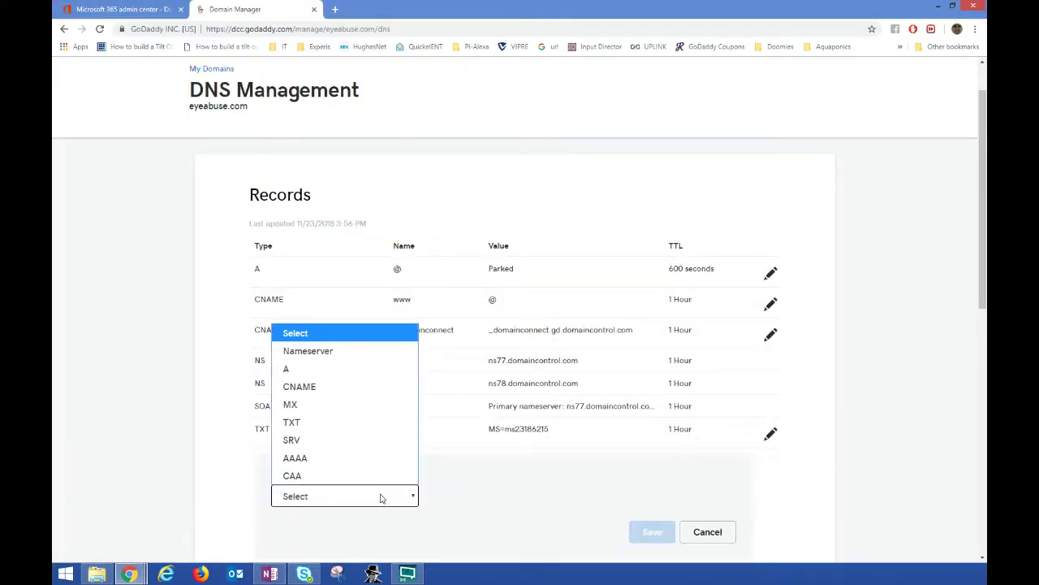
left_click(311, 405)
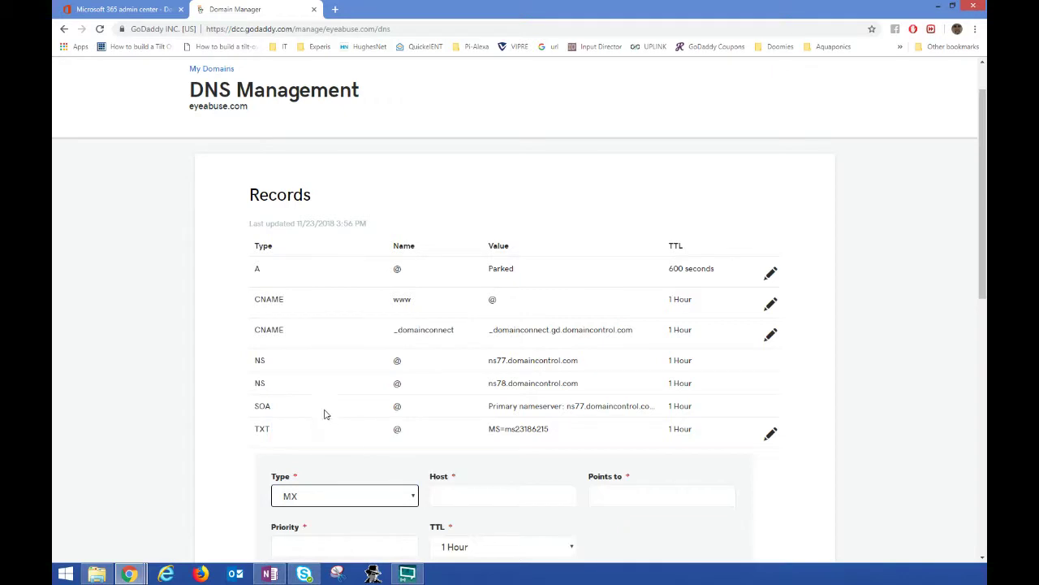
left_click(657, 499)
key("ctrl+v")
left_click(540, 497)
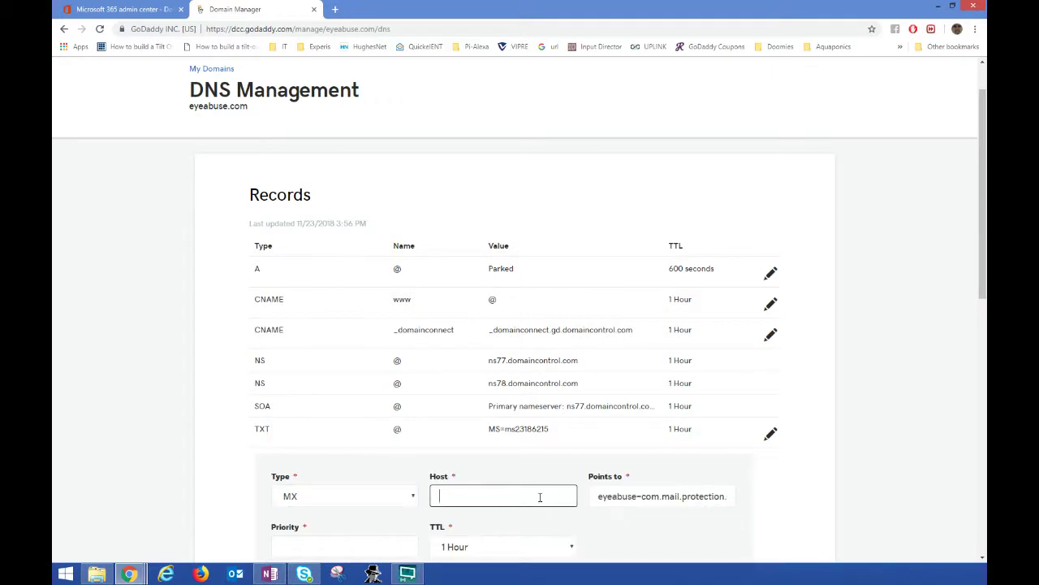
scroll(438, 483, "down", 2)
left_click(326, 436)
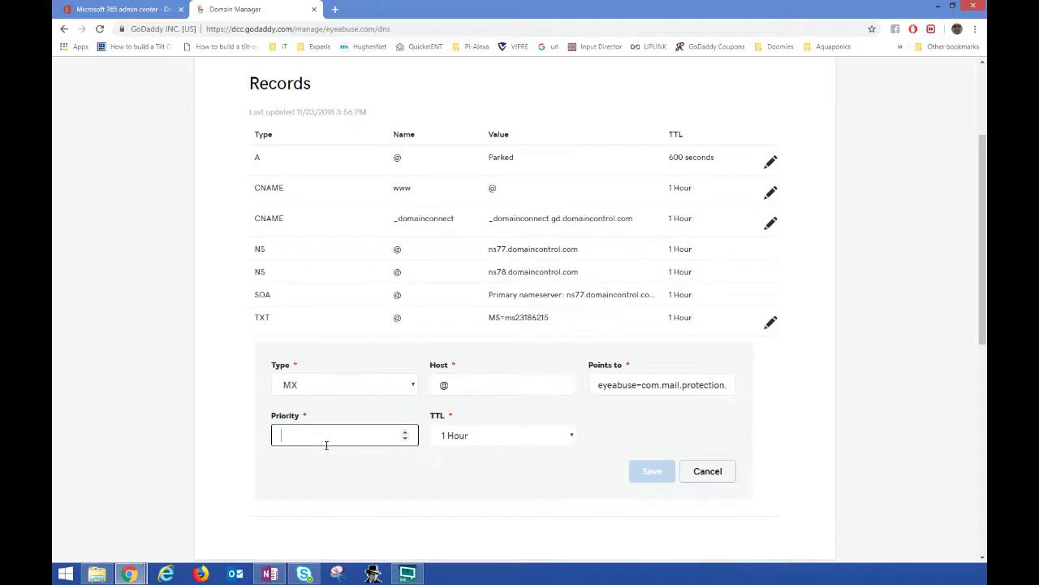
type("0")
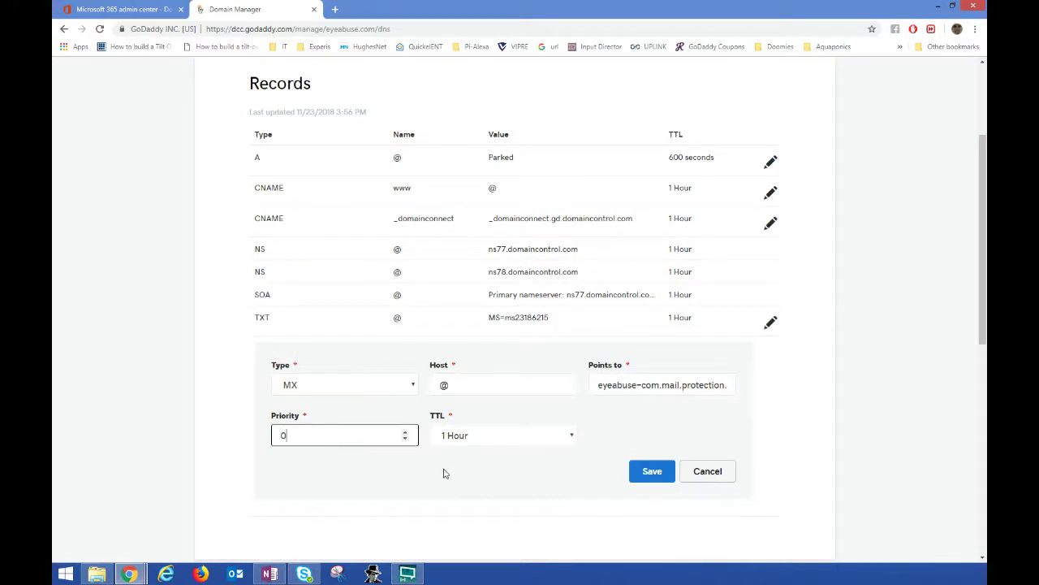
left_click(649, 476)
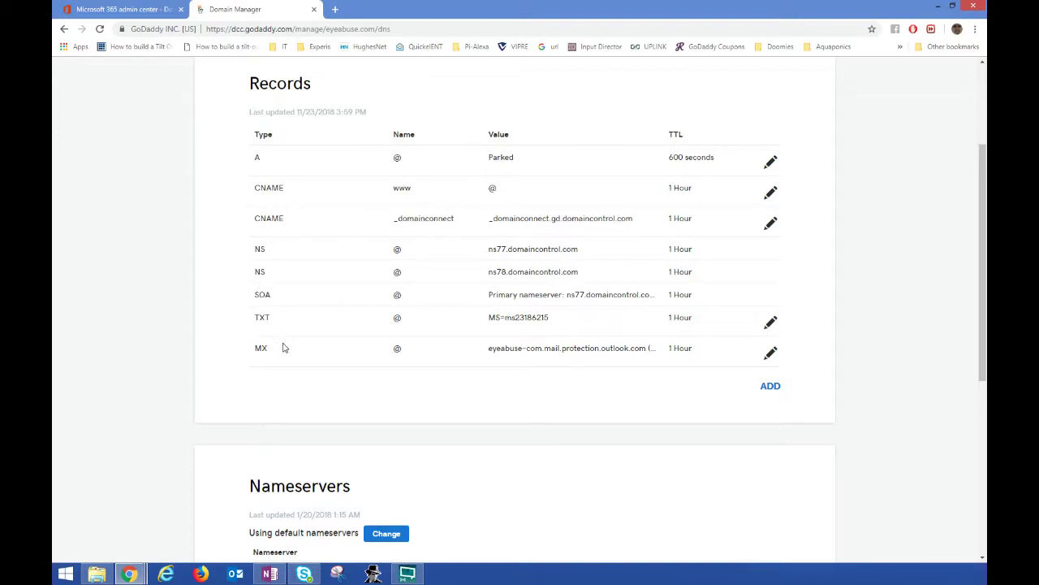
left_click(122, 9)
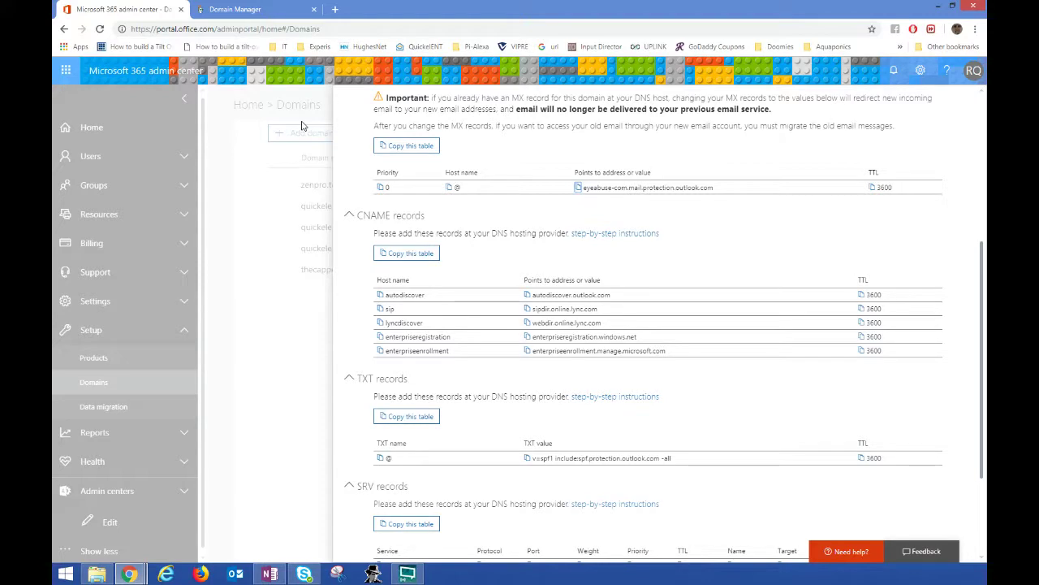
- Copy the autodiscover.outlook.com CNAME target and begin a new record in GoDaddy
scroll(629, 268, "down", 3)
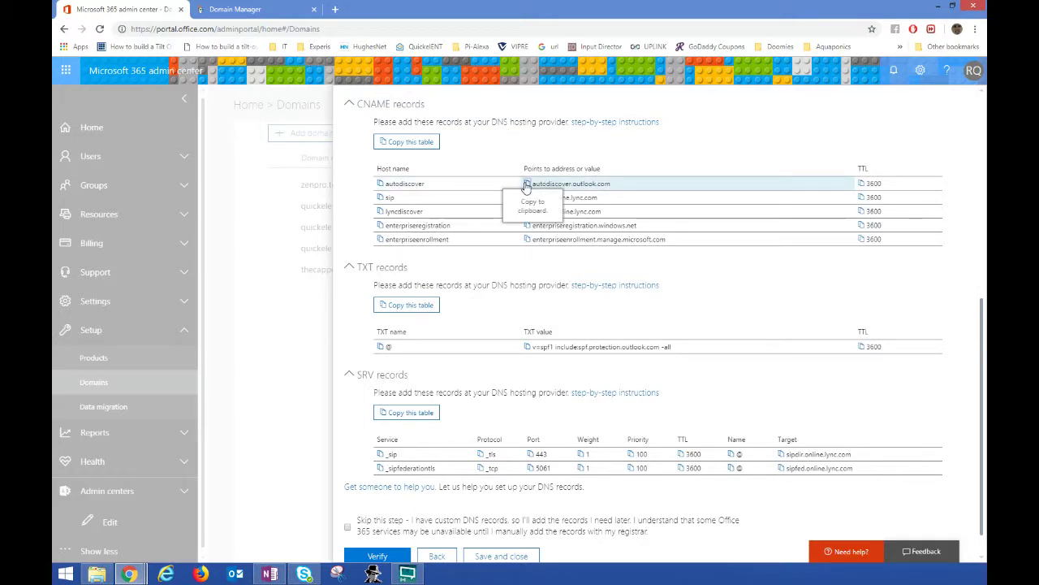
left_click(242, 6)
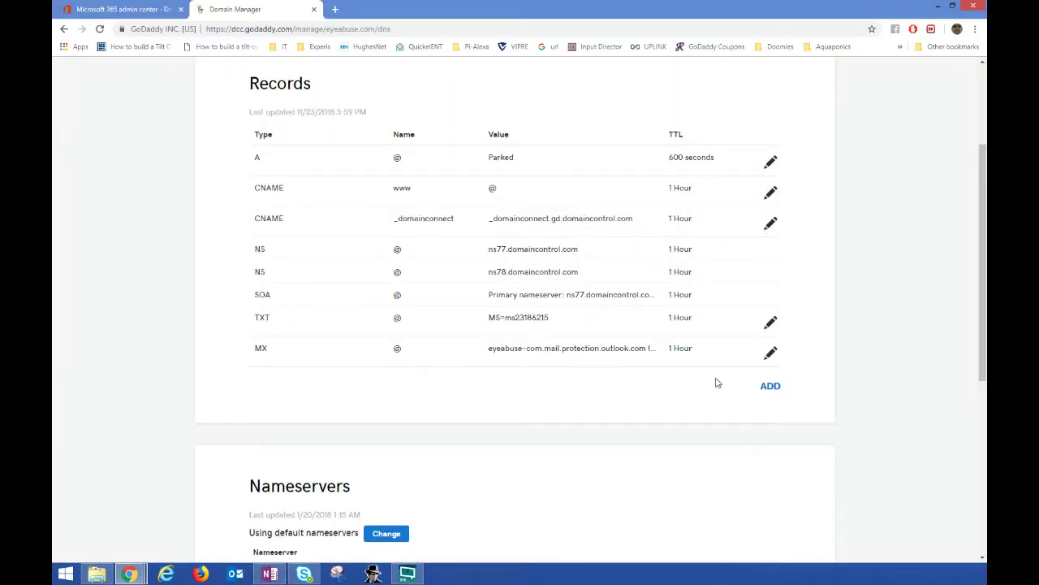
left_click(769, 387)
- Add and save a GoDaddy CNAME record: host autodiscover, pointing to autodiscover.outlook.com
left_click(389, 416)
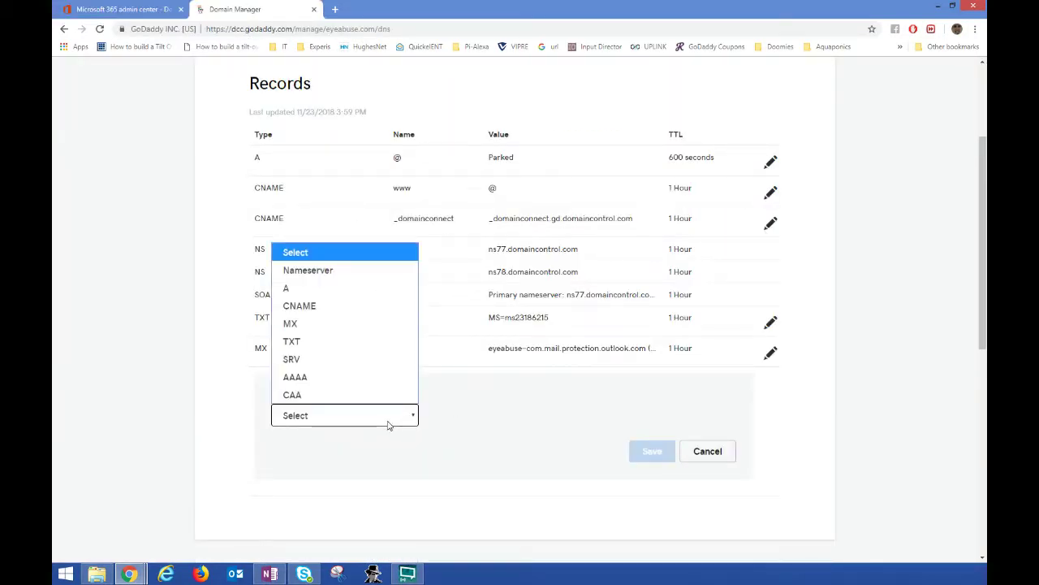
left_click(302, 306)
left_click(644, 415)
key("ctrl+v")
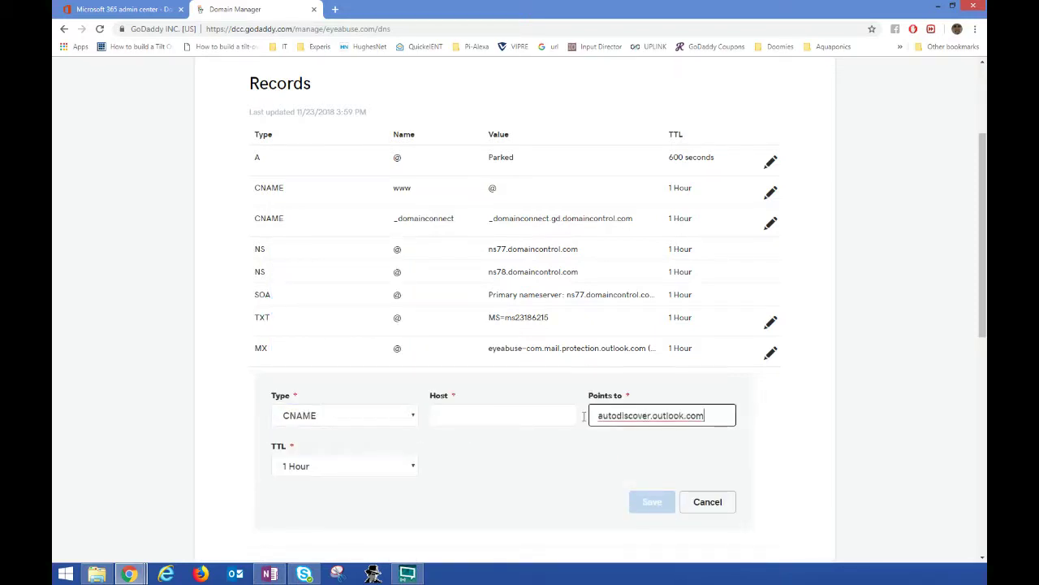
left_click(527, 417)
type("autod")
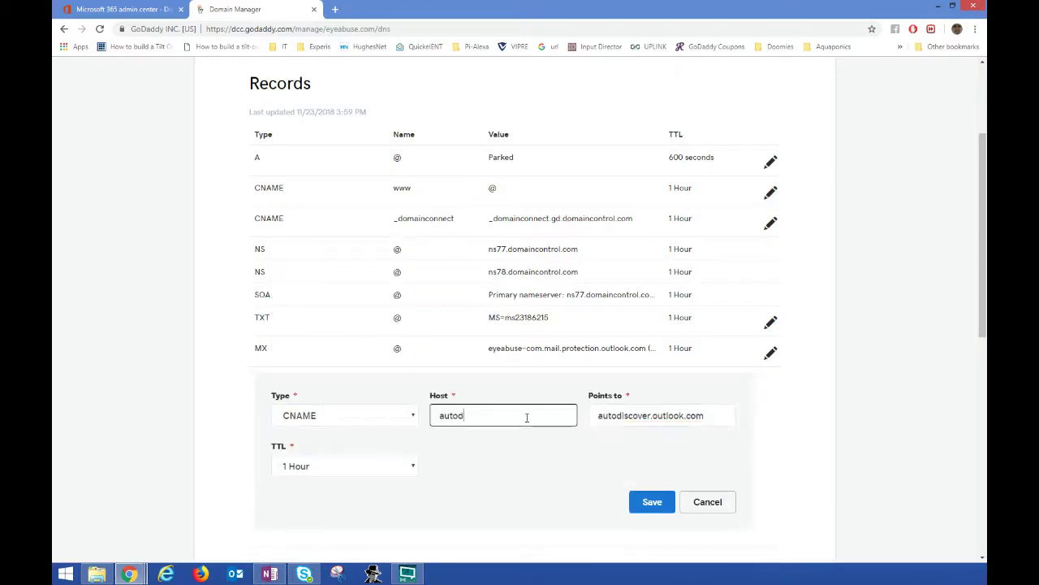
type("iscover")
left_click(652, 501)
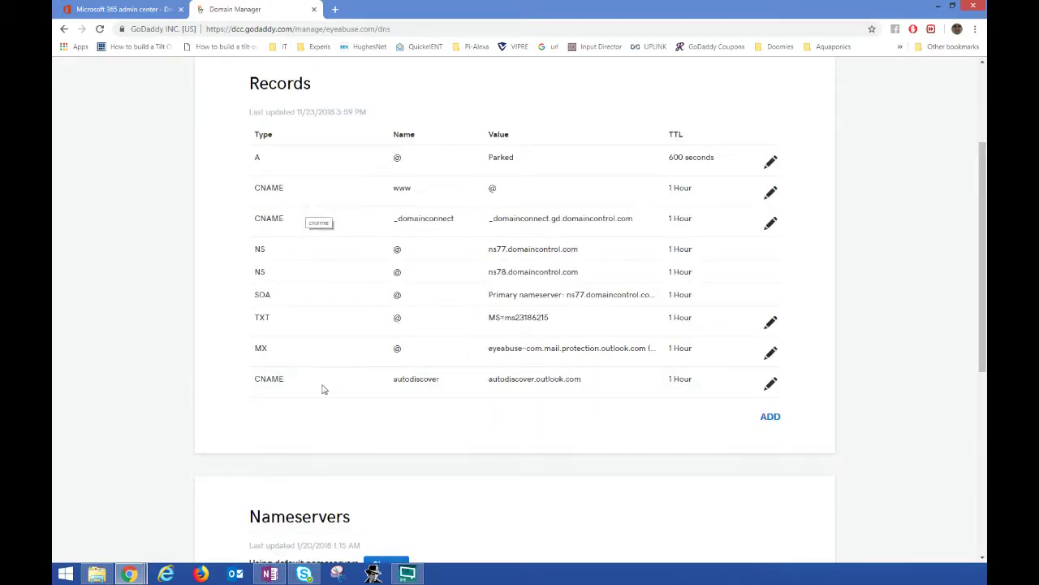
left_click(161, 12)
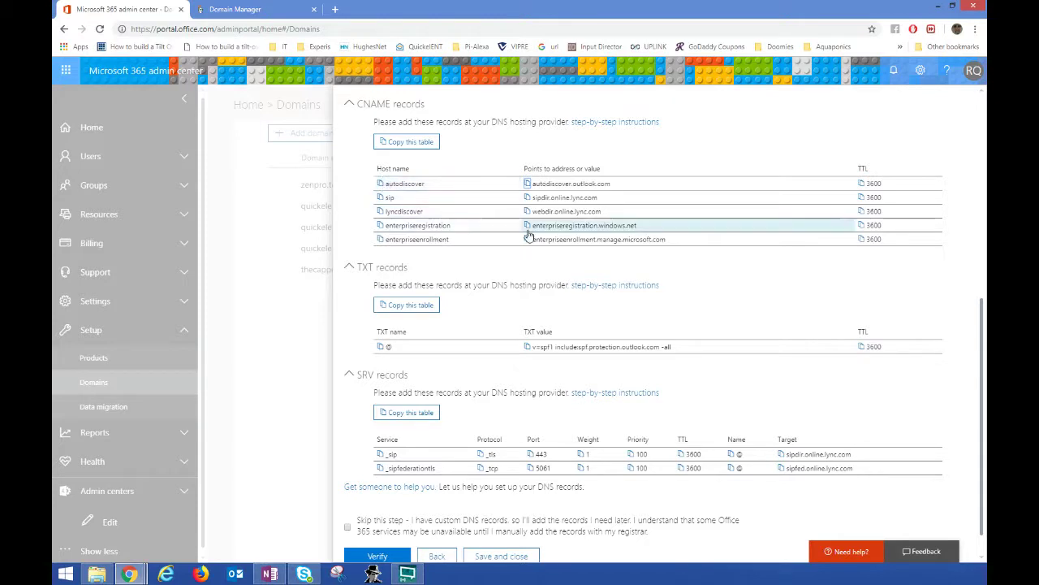
- Copy the SPF TXT value v=spf1 include:spf.protection.outlook.com -all from Microsoft 365
scroll(453, 298, "down", 1)
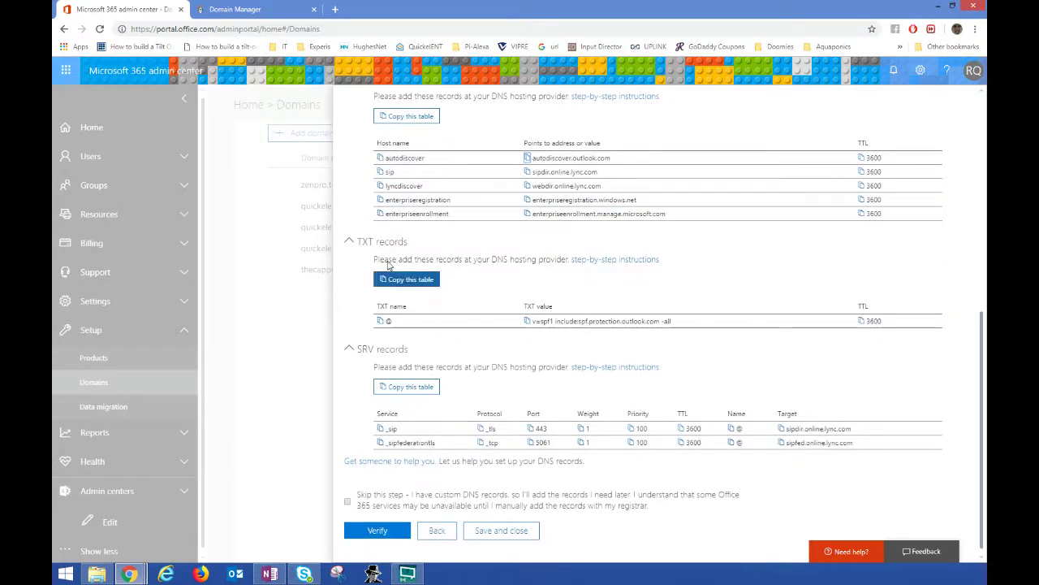
left_click(529, 323)
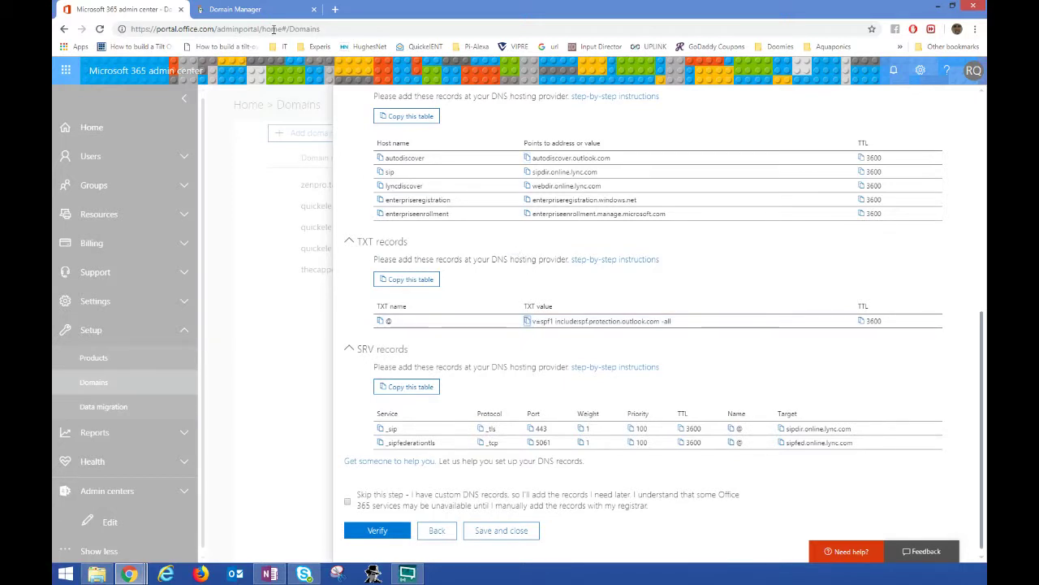
left_click(236, 9)
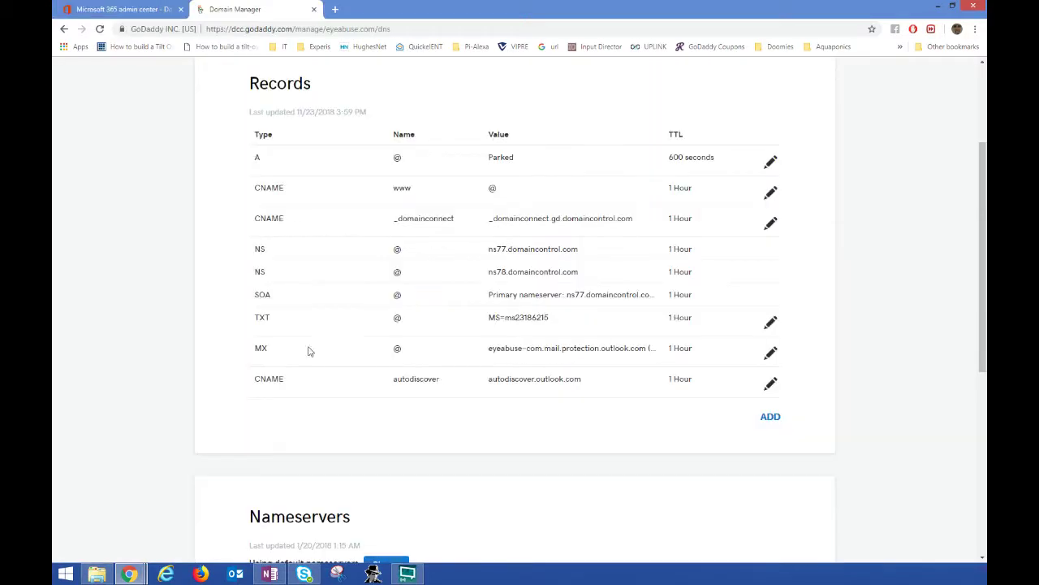
- Add and save a GoDaddy TXT record for host @ with the SPF value v=spf1 include:spf.protection.outlook.com -all
left_click(771, 417)
left_click(362, 453)
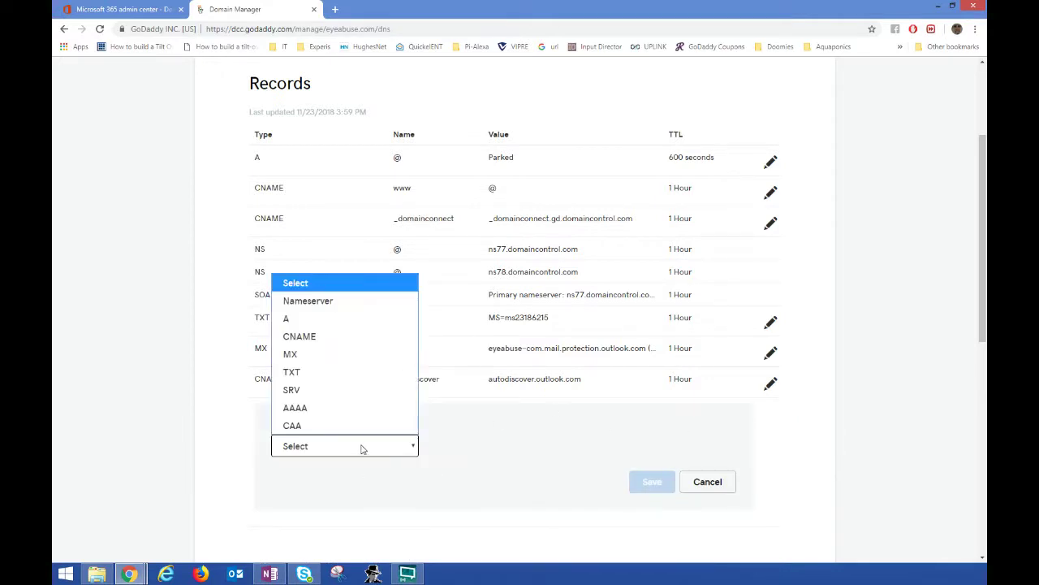
left_click(323, 372)
left_click(626, 450)
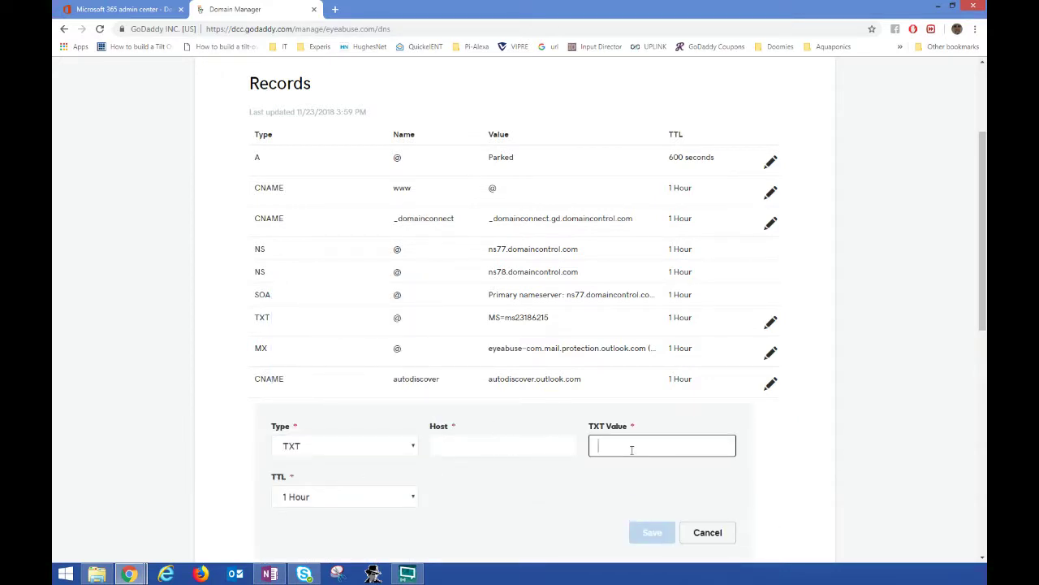
key("ctrl+v")
left_click(525, 448)
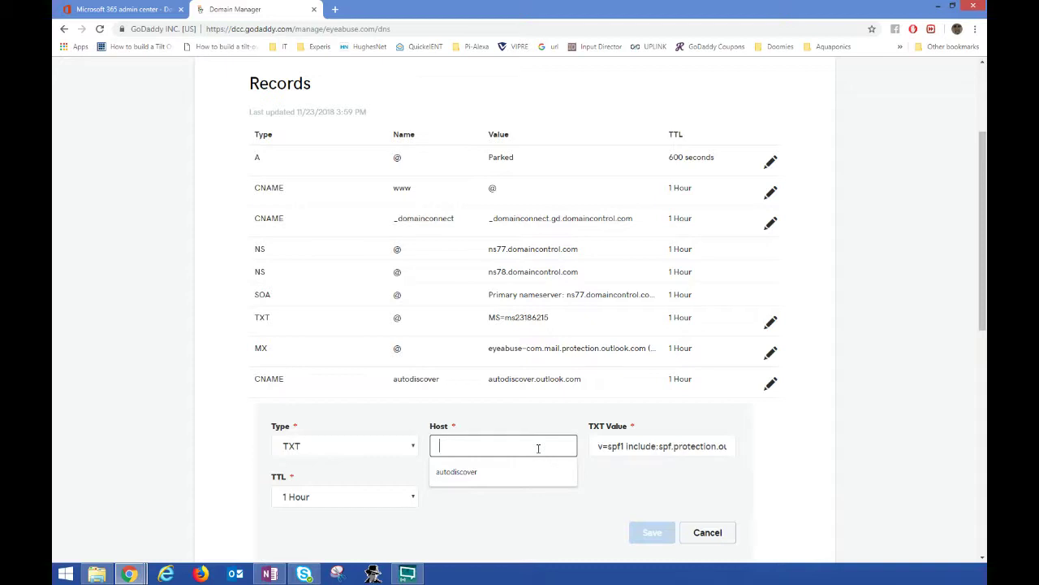
type("@")
left_click(651, 449)
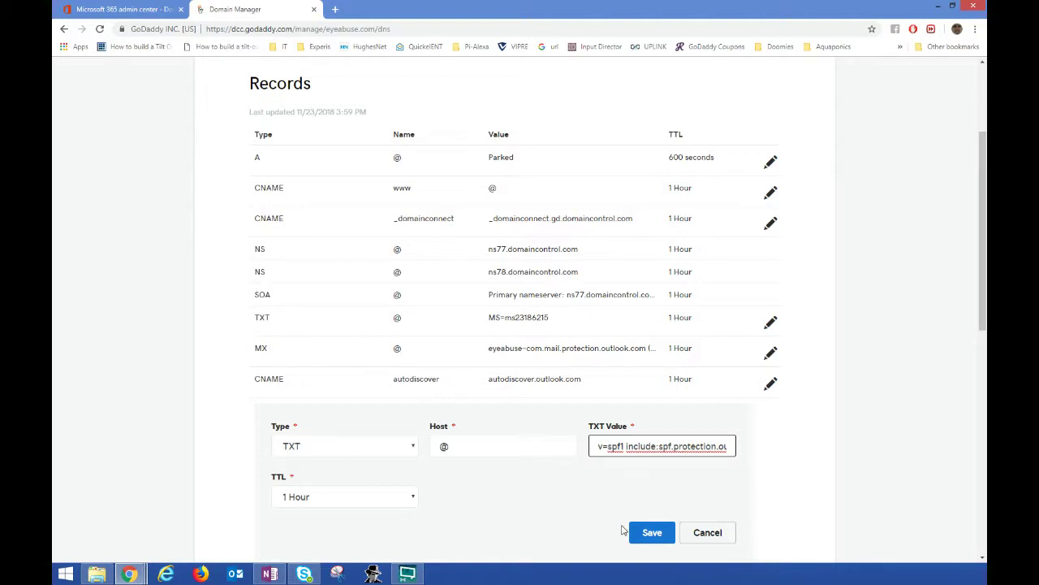
left_click(654, 534)
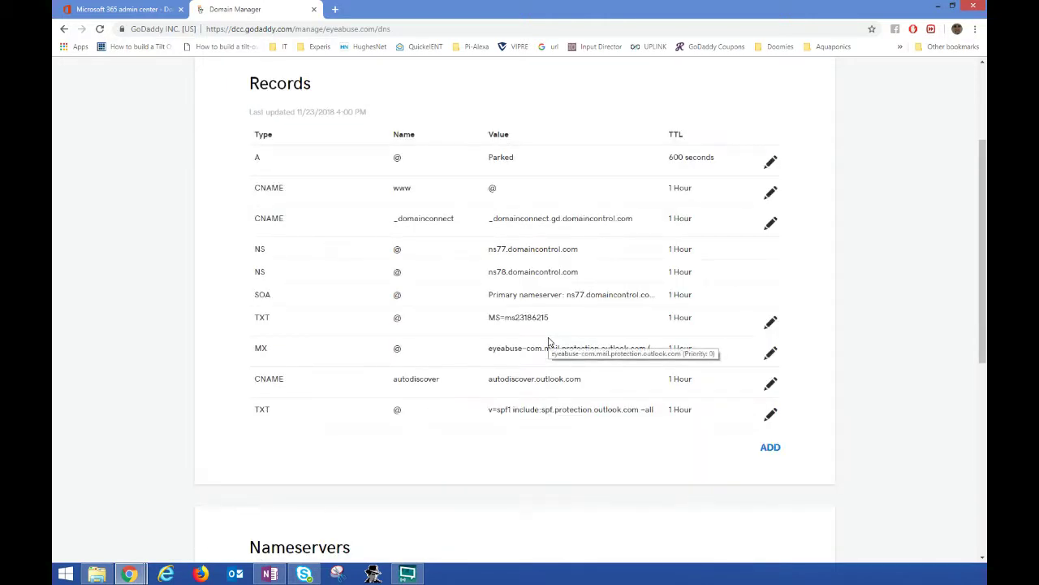
left_click(151, 9)
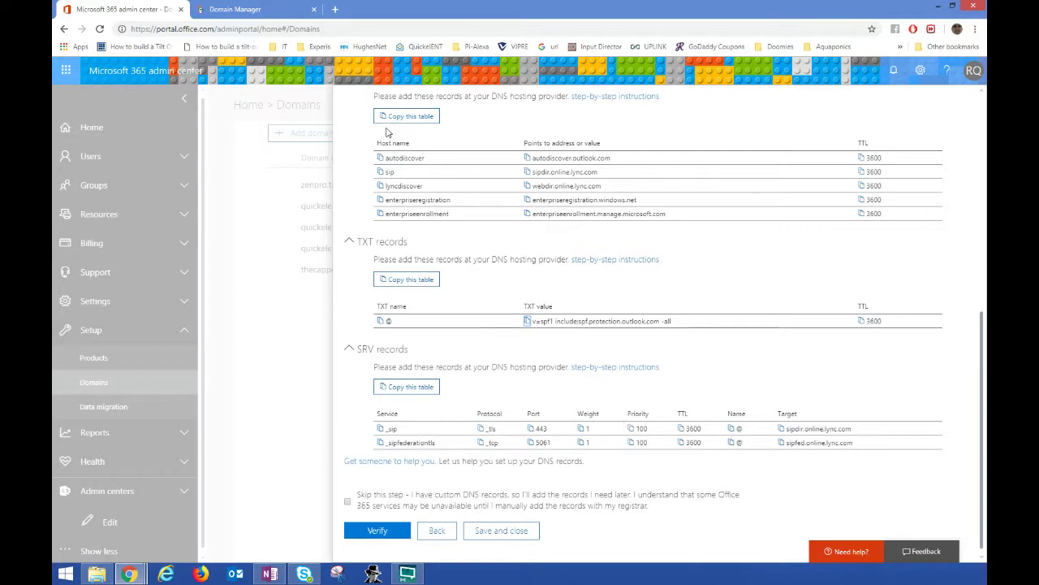
- Put GoDaddy Domain Manager and the admin center in separate side-by-side windows and start a new record
left_click_drag(235, 9, 966, 165)
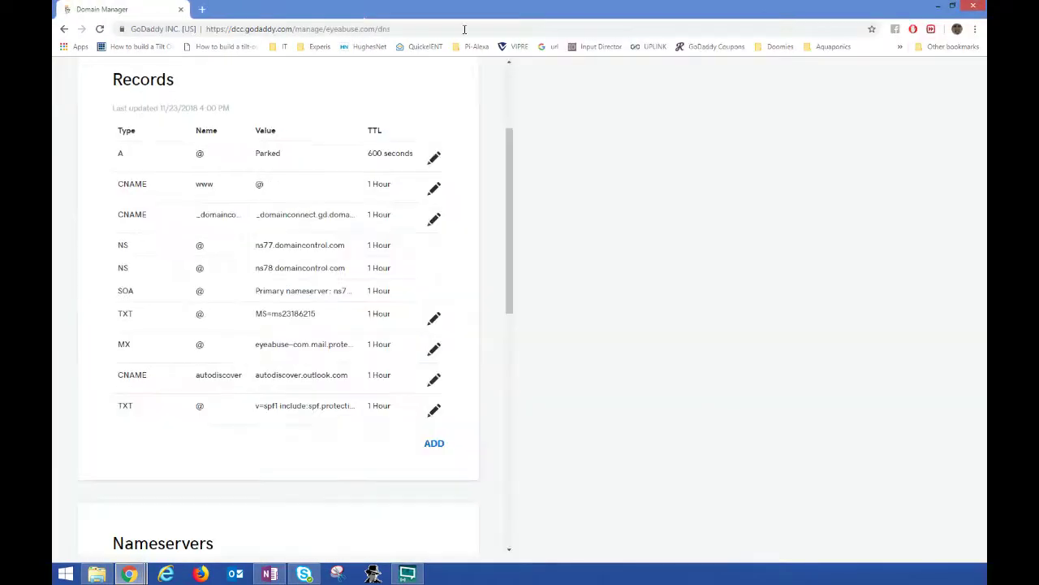
left_click_drag(98, 9, 985, 151)
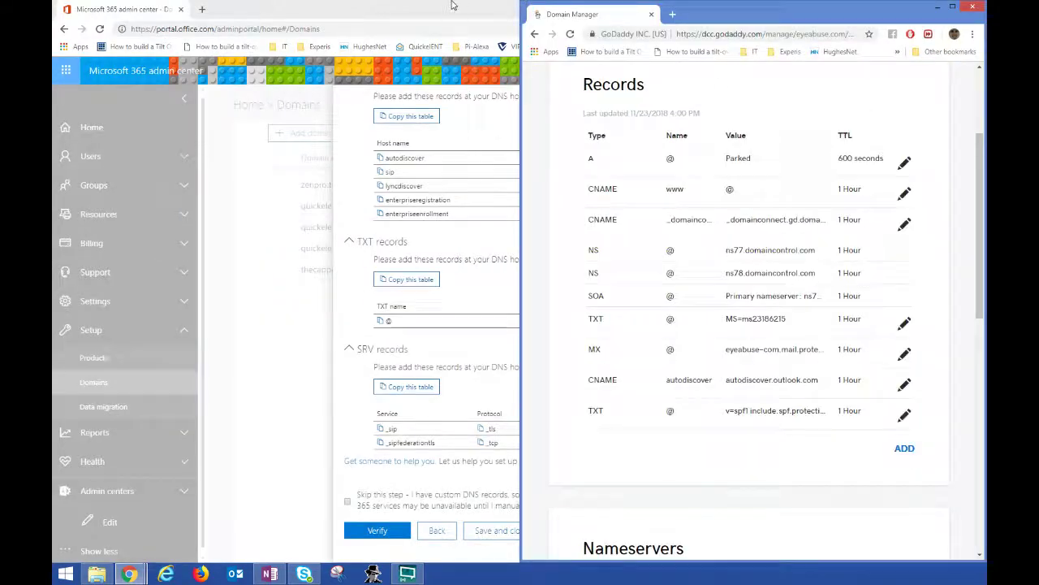
left_click_drag(452, 4, 559, 11)
left_click_drag(559, 81, 465, 19)
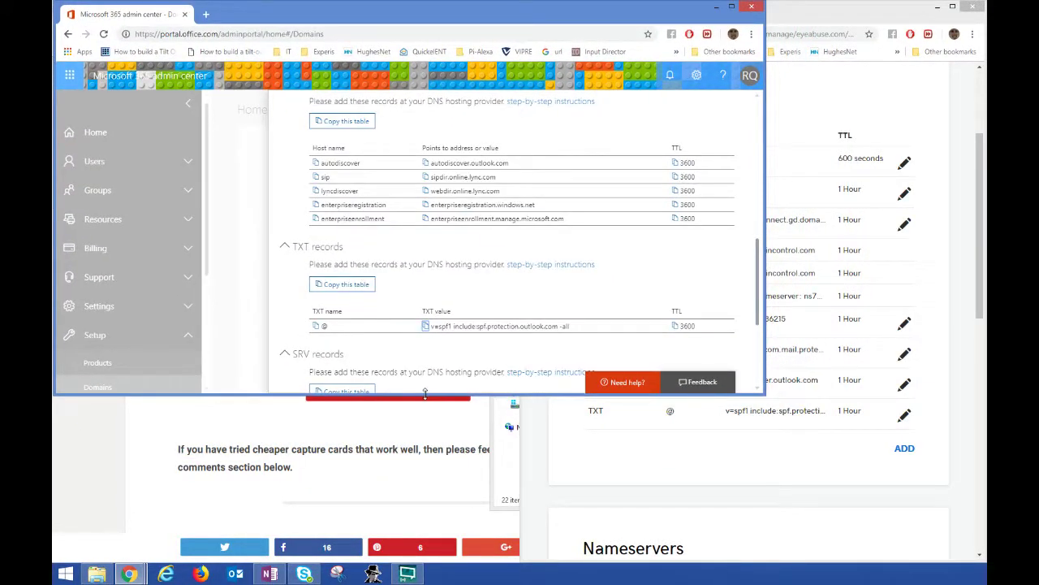
left_click_drag(762, 394, 520, 561)
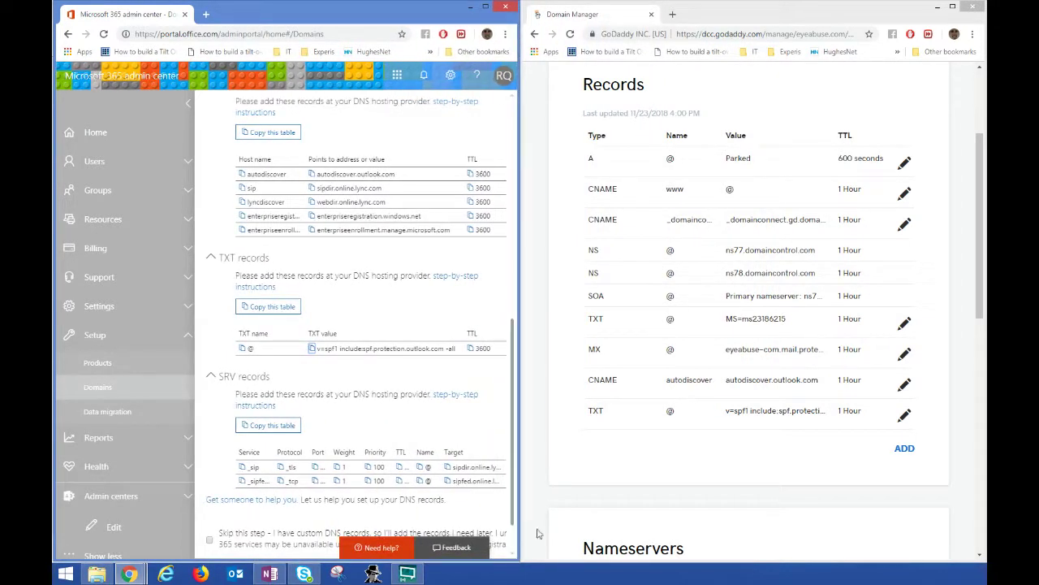
scroll(552, 452, "down", 3)
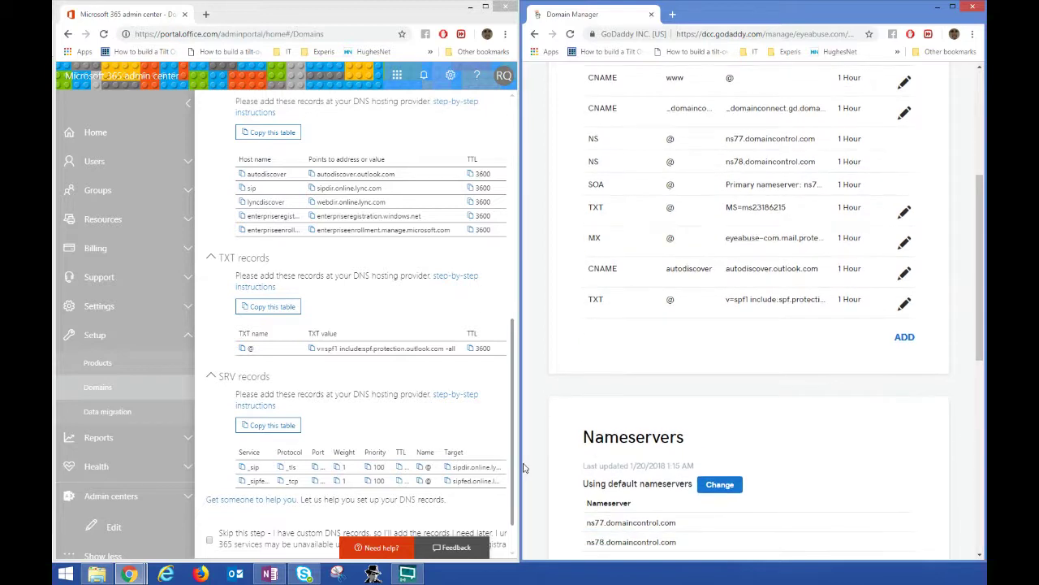
left_click_drag(518, 463, 611, 463)
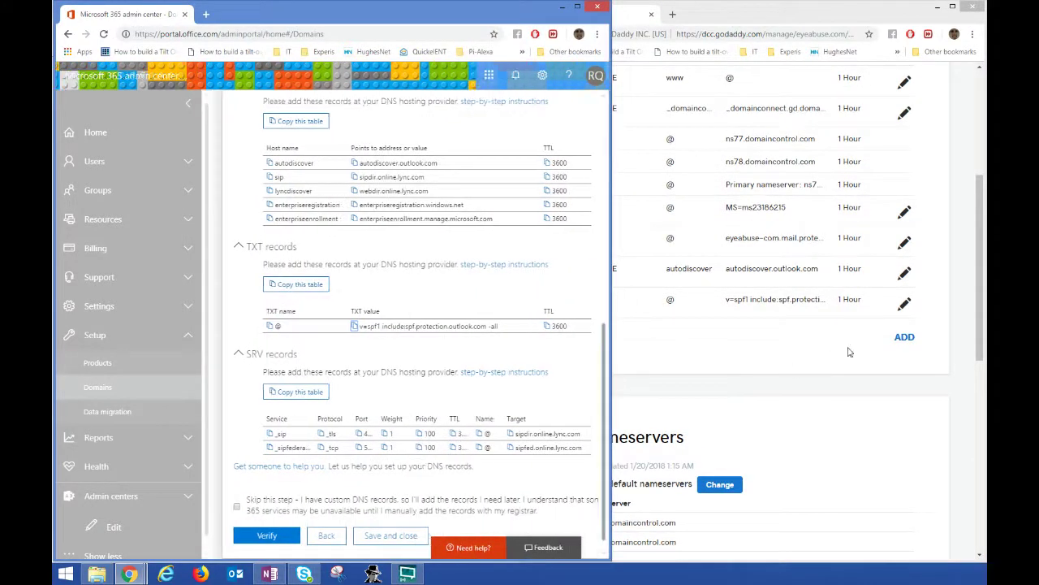
left_click(905, 339)
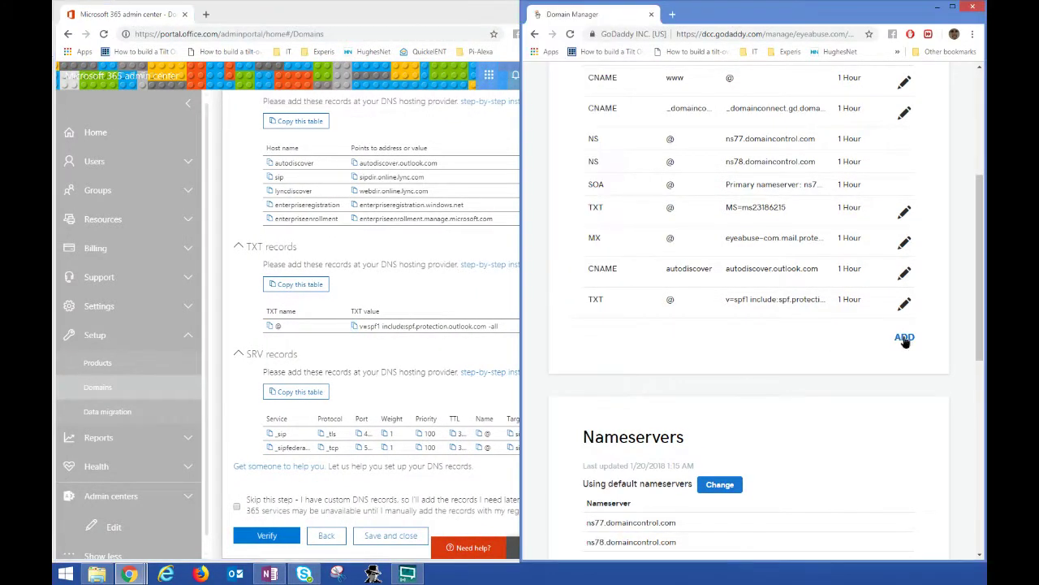
- Start an SRV record with service _sip, protocol _tls and name @
left_click(654, 367)
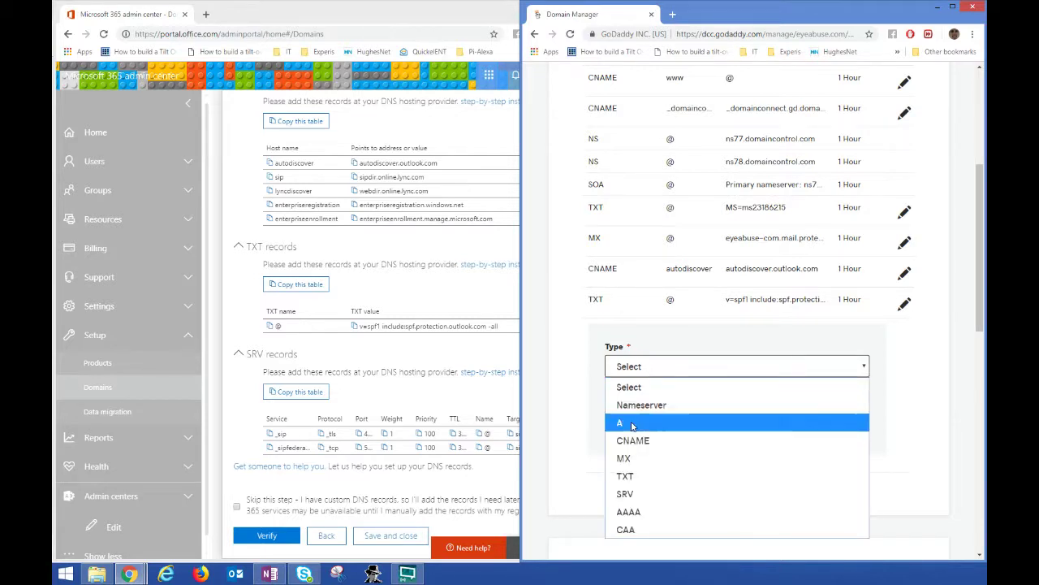
left_click(631, 496)
left_click(667, 418)
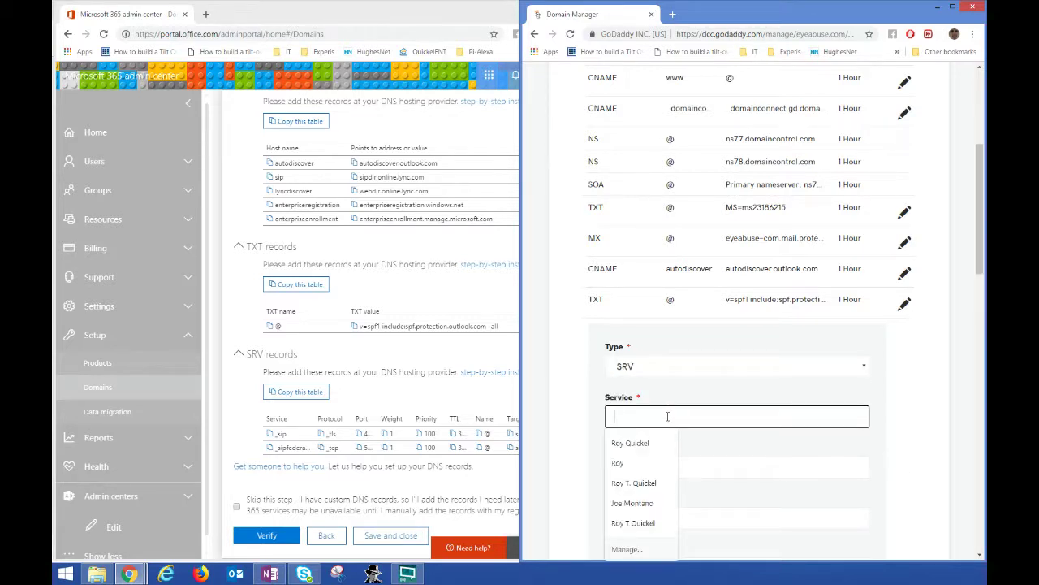
type("_sip")
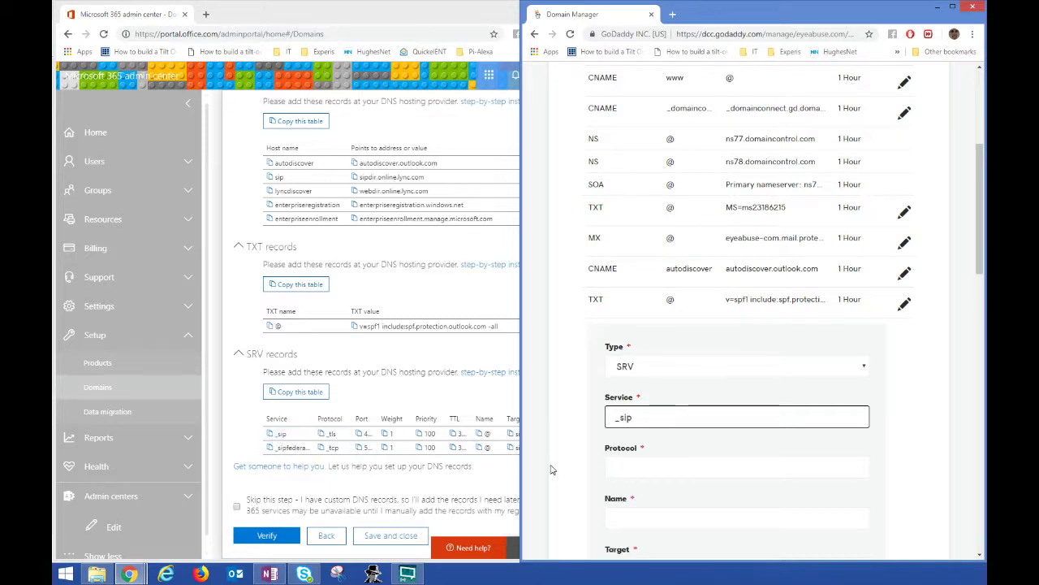
left_click(612, 469)
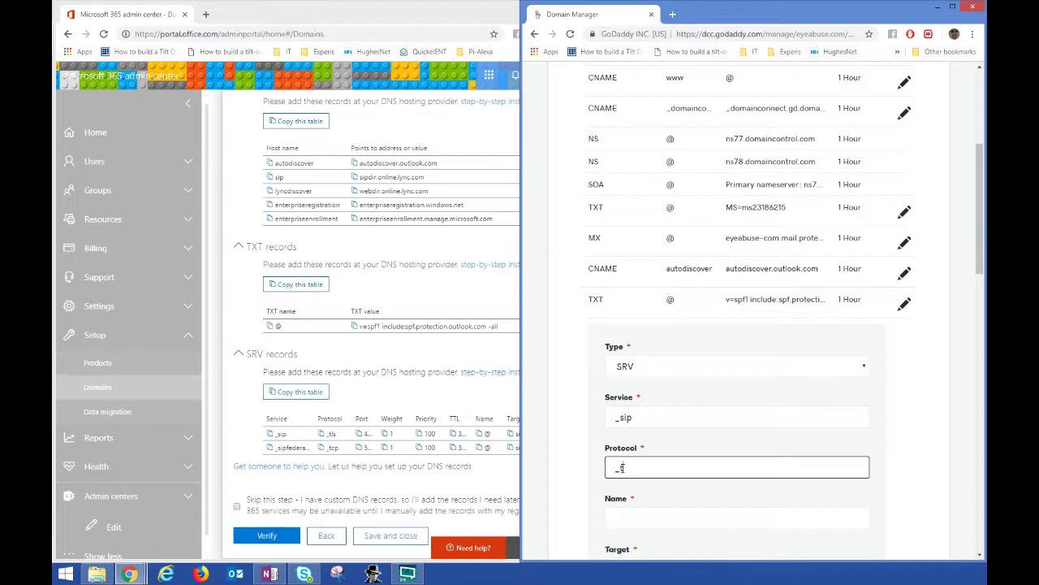
left_click(638, 522)
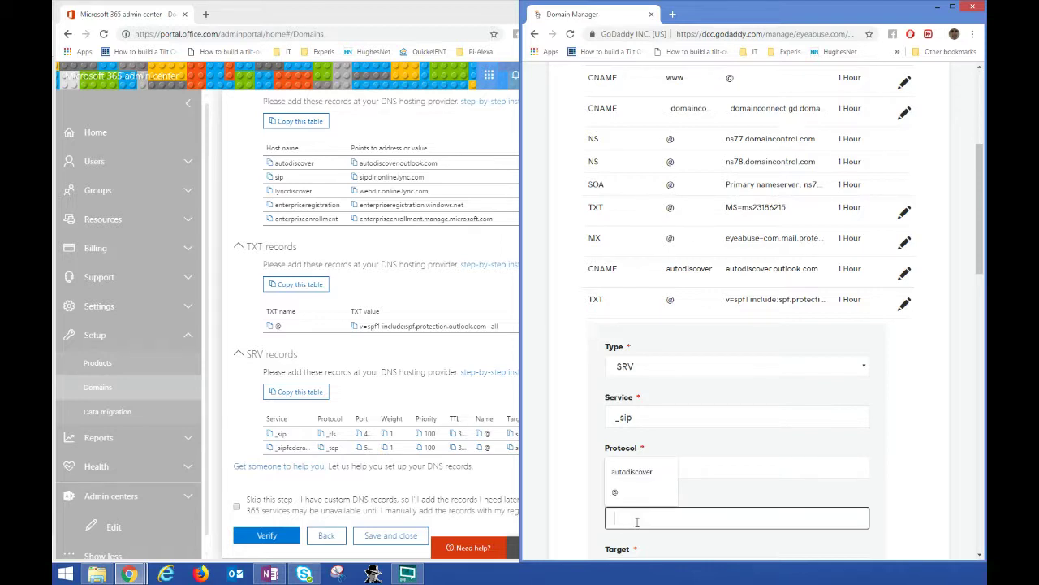
type("@")
left_click(715, 489)
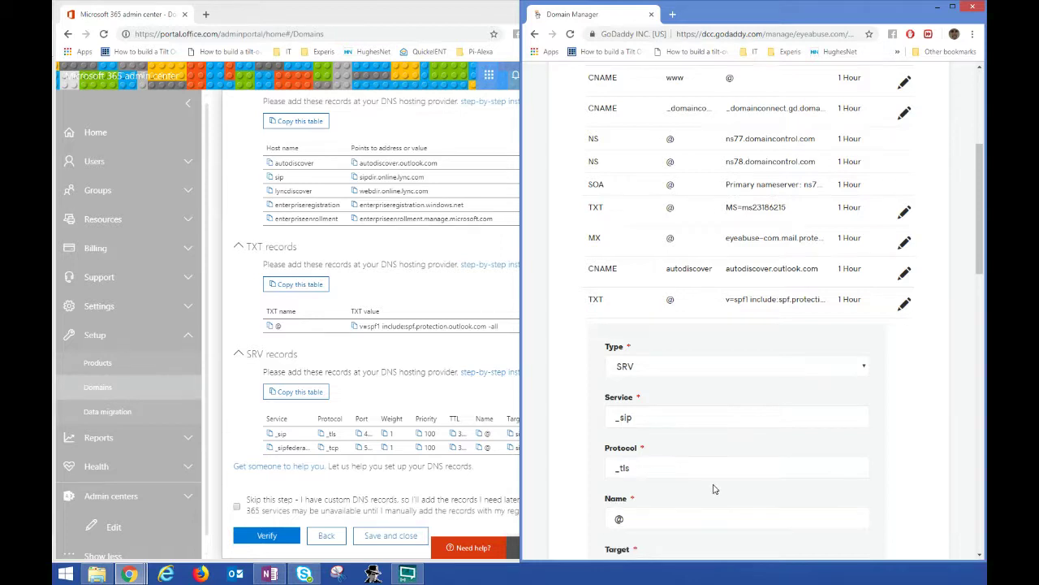
scroll(712, 489, "down", 2)
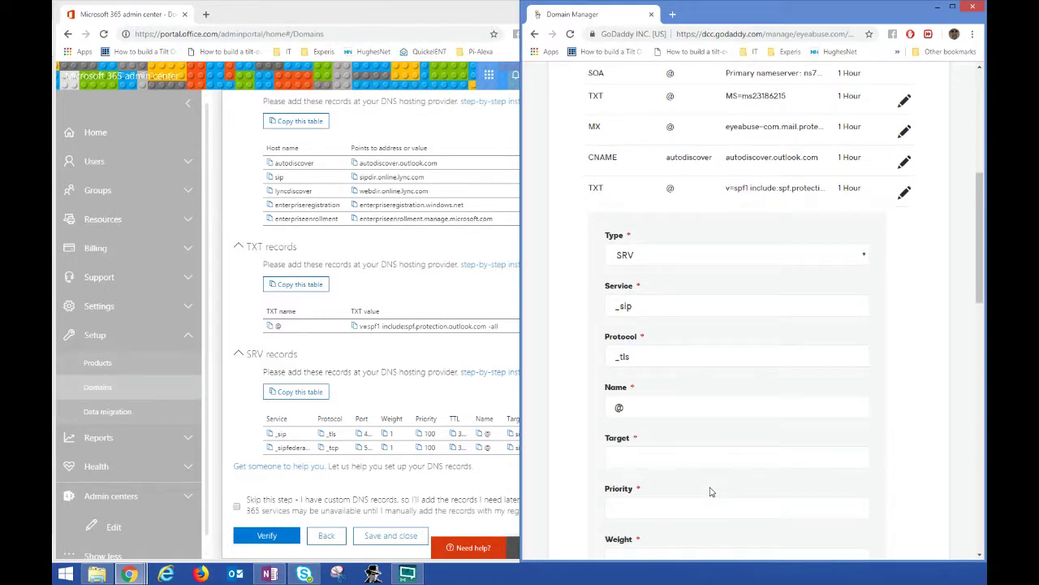
- Copy and paste the target sipdir.online.lync.com from Microsoft 365, then set priority 100
left_click(504, 393)
left_click(510, 434)
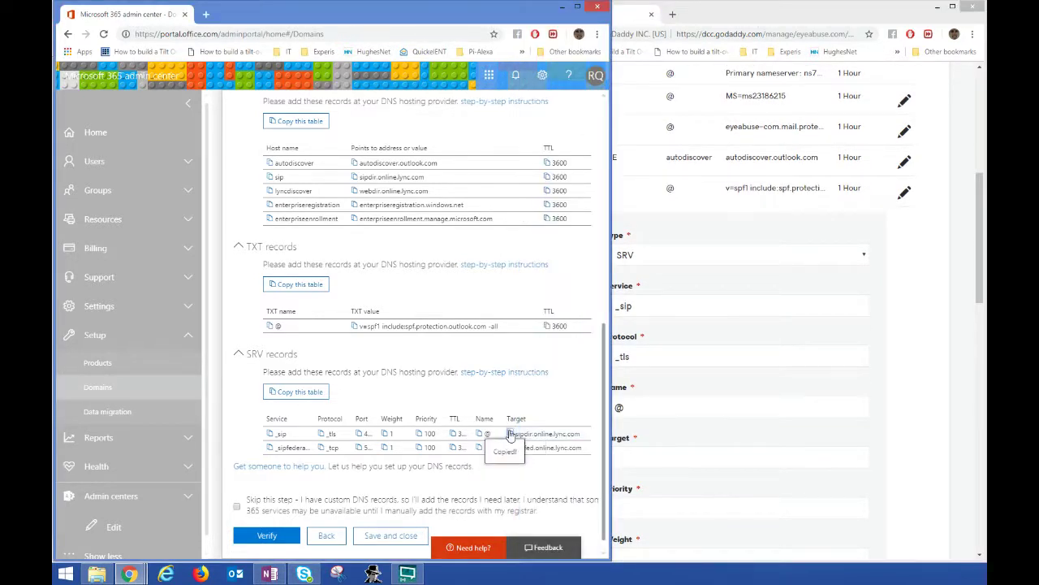
left_click(716, 458)
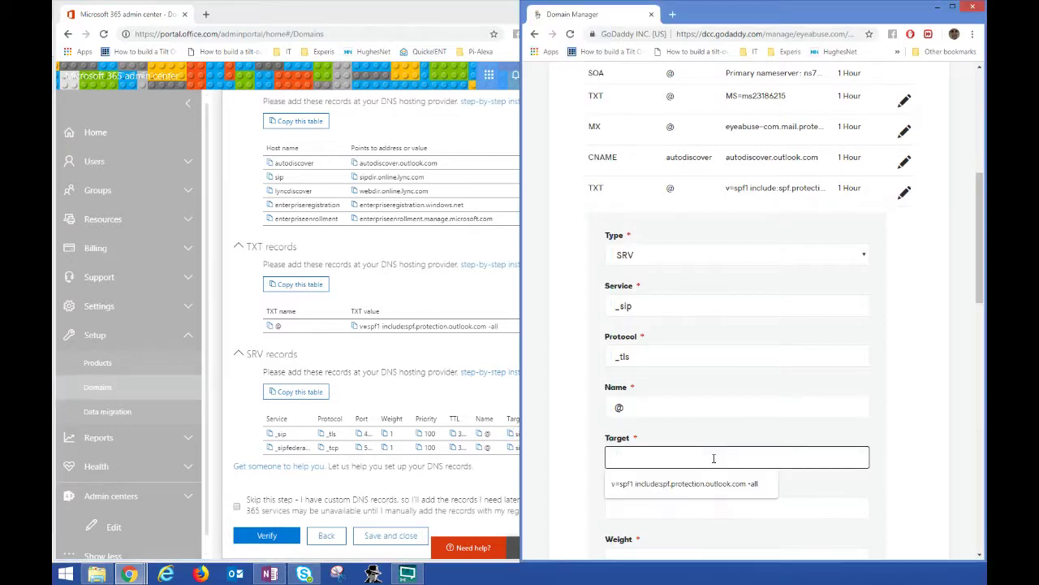
key("ctrl+v")
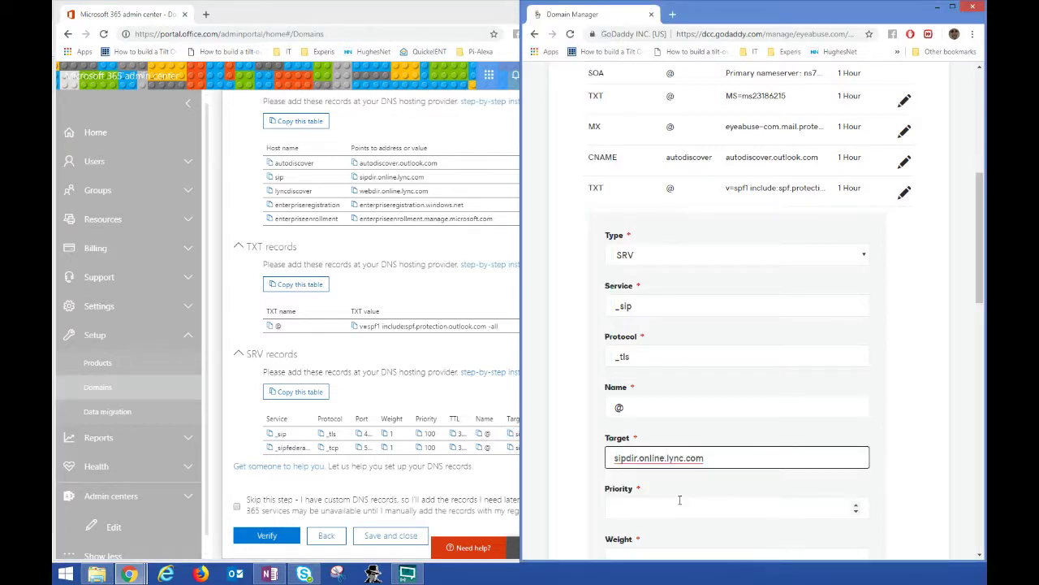
left_click(621, 504)
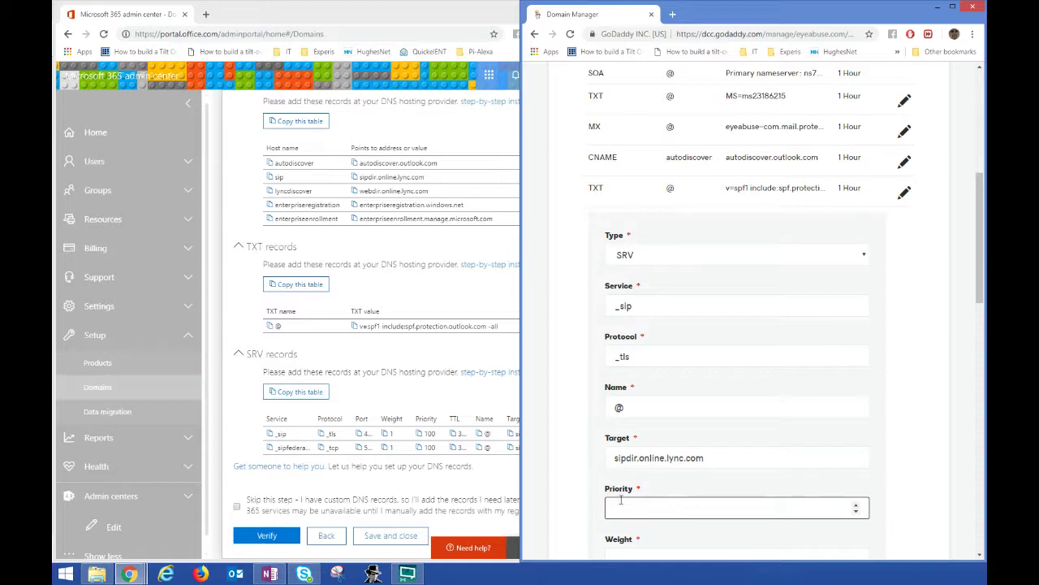
type("100")
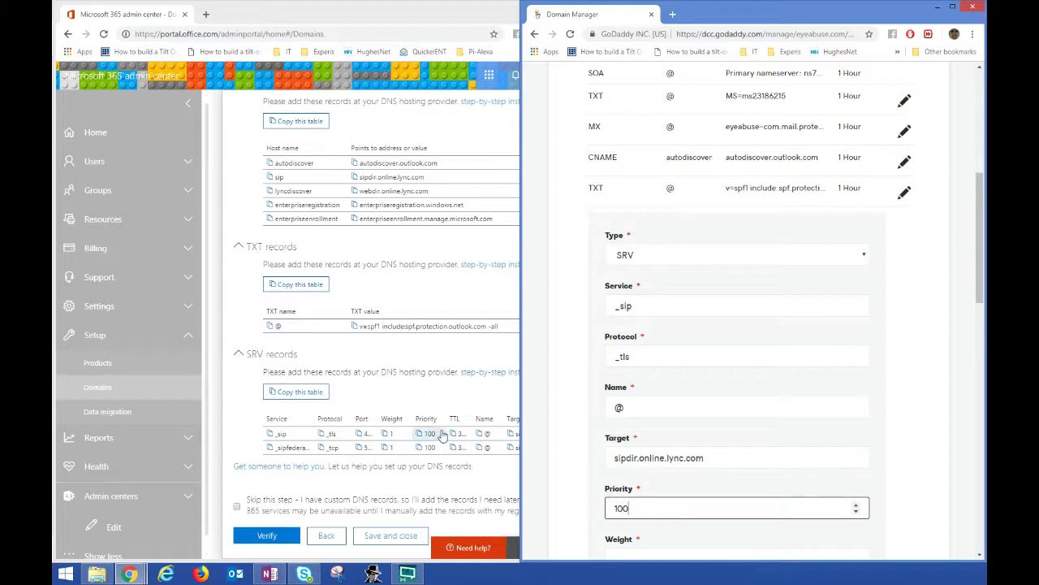
left_click(588, 442)
- Set weight 1 and port 443, then save the SRV record
scroll(588, 443, "down", 2)
left_click(614, 446)
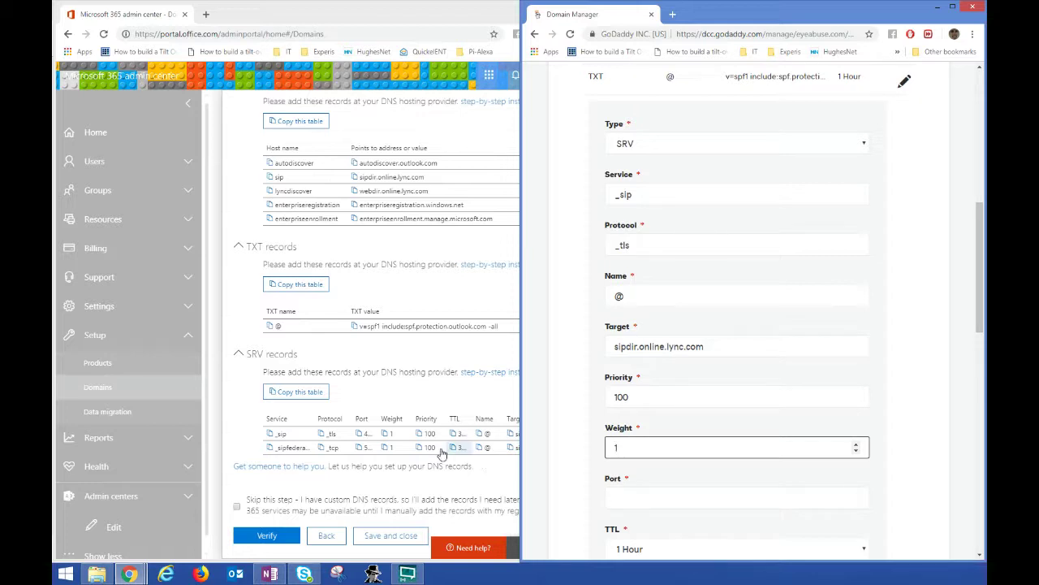
left_click(644, 496)
type("4")
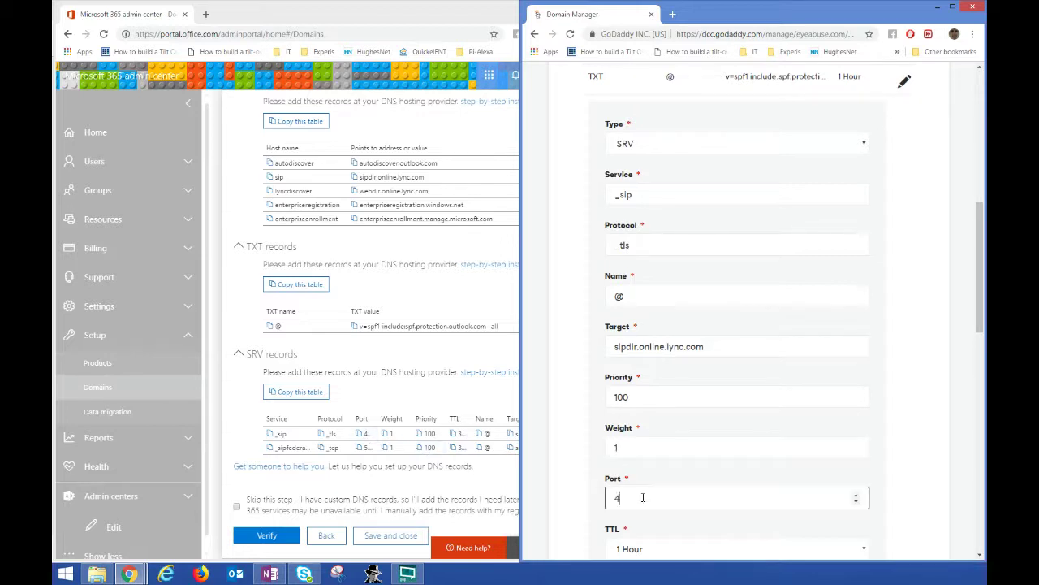
type("43")
left_click(568, 456)
scroll(572, 458, "down", 4)
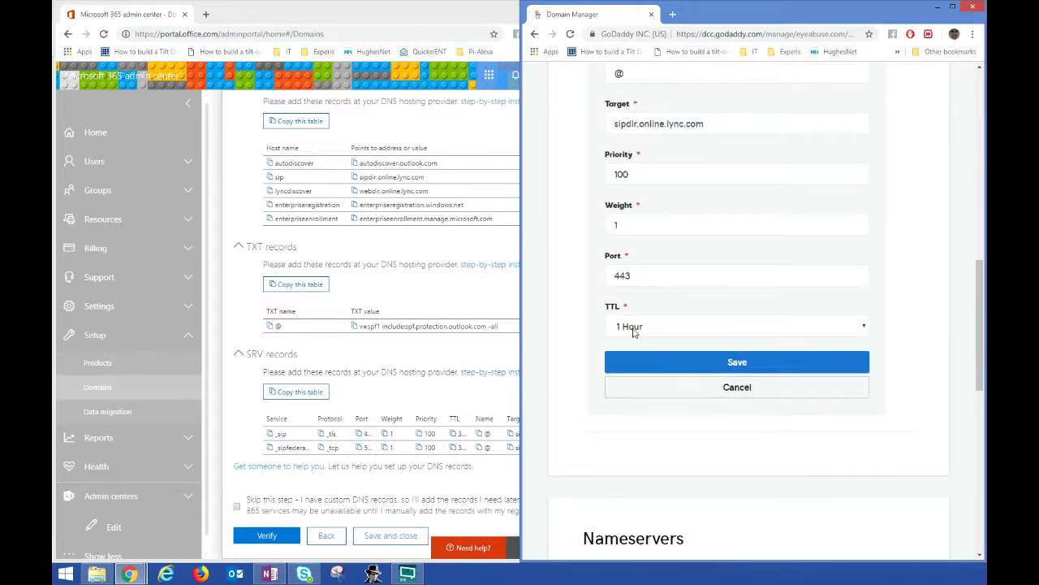
left_click(649, 366)
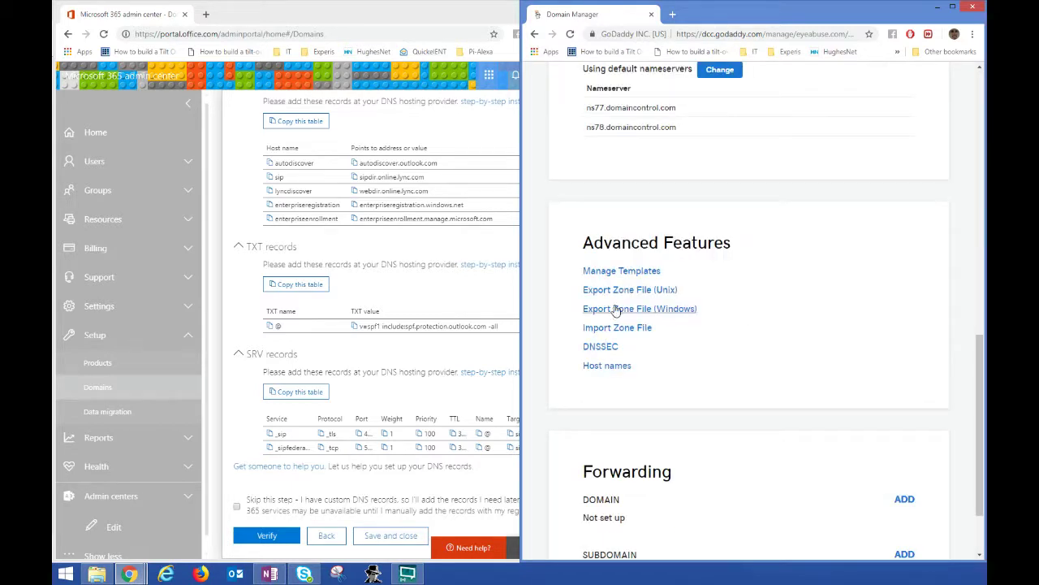
left_click(410, 266)
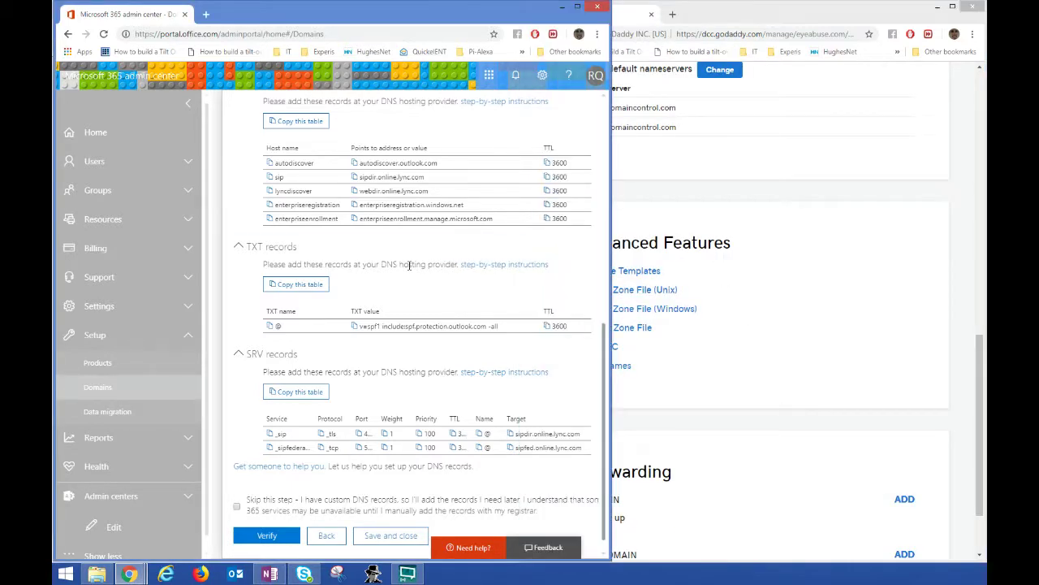
- Verify eyeabuse.com's DNS, review the MX, TXT and _sip SRV results, then save and close
left_click(284, 536)
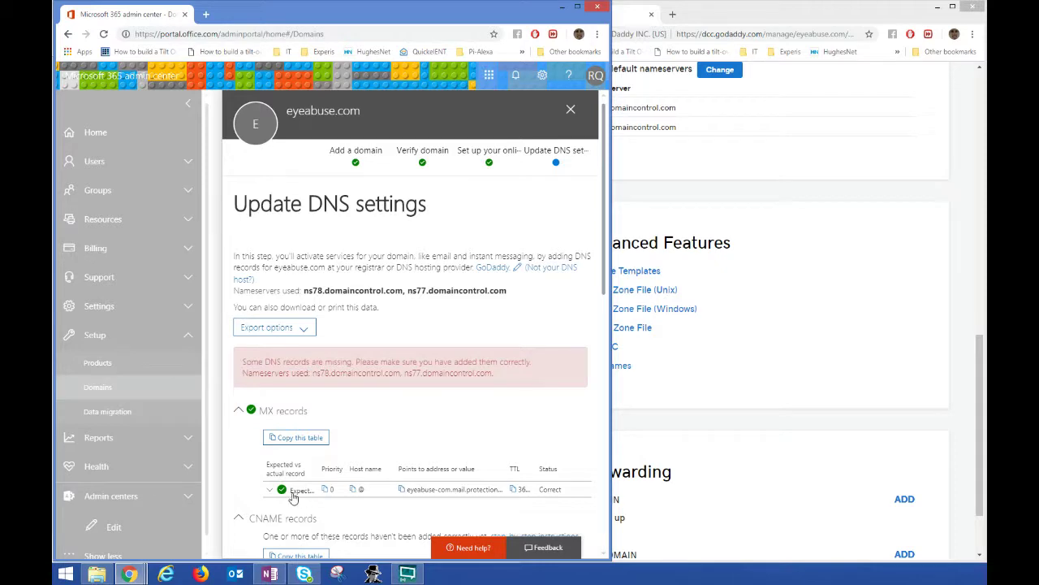
scroll(285, 455, "down", 4)
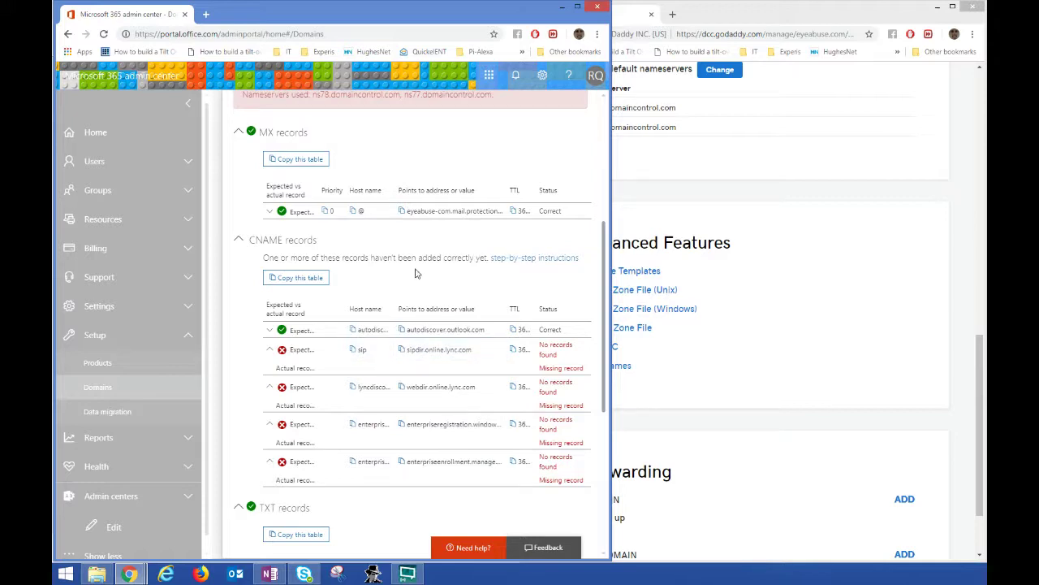
scroll(416, 271, "down", 1)
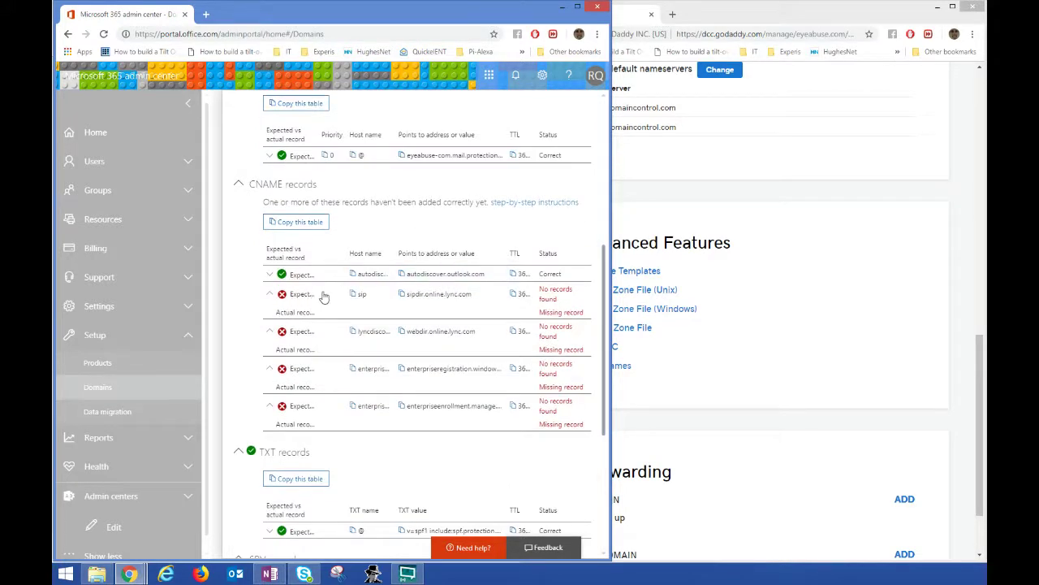
scroll(350, 360, "down", 2)
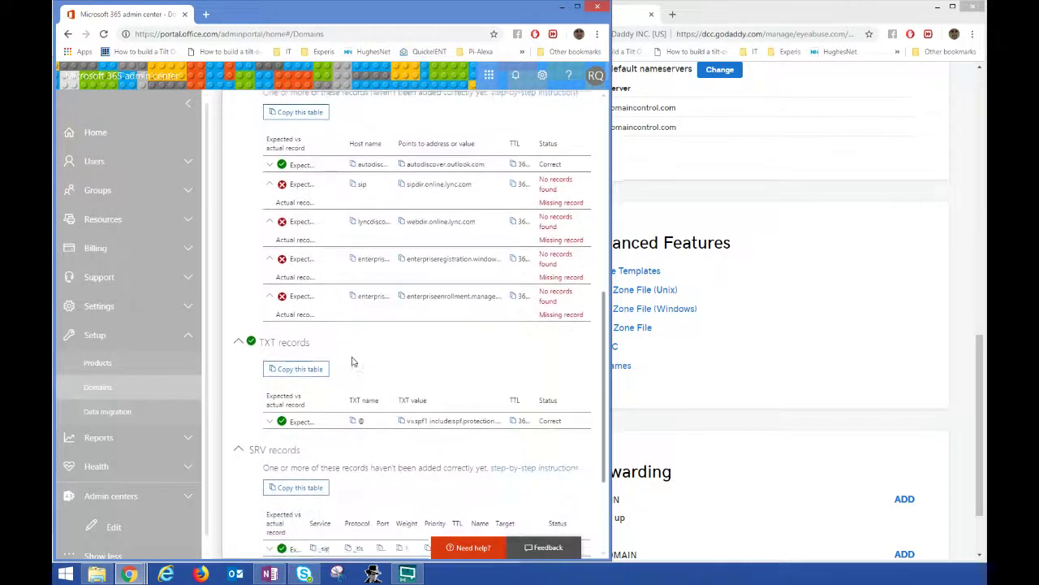
scroll(459, 345, "down", 2)
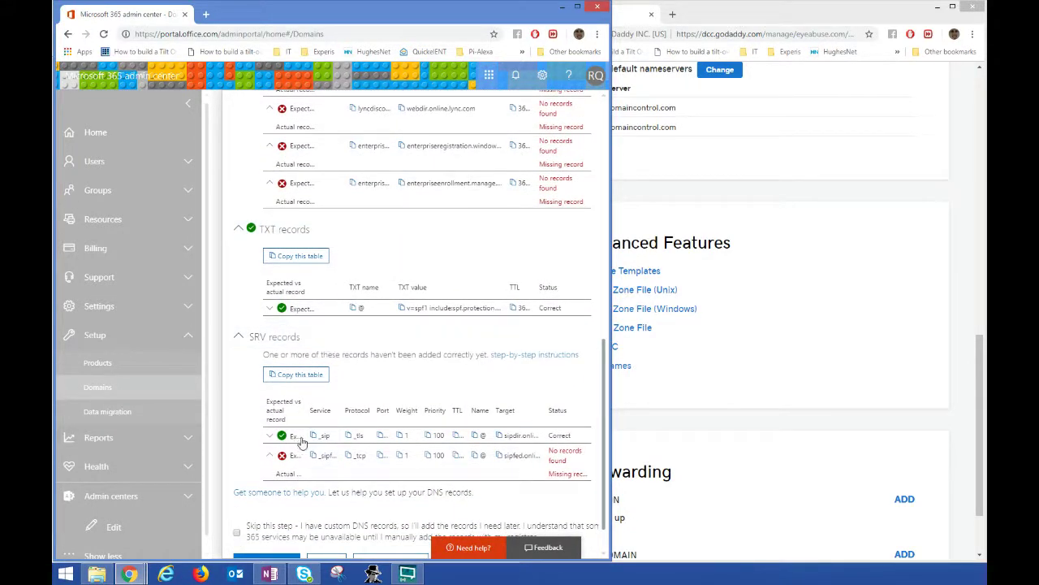
scroll(317, 463, "down", 1)
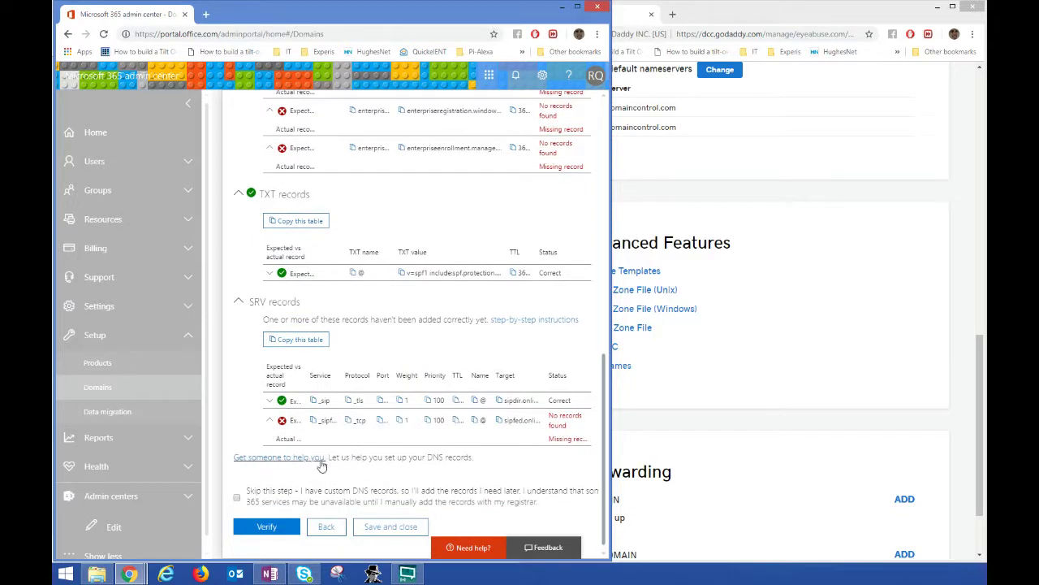
left_click(396, 528)
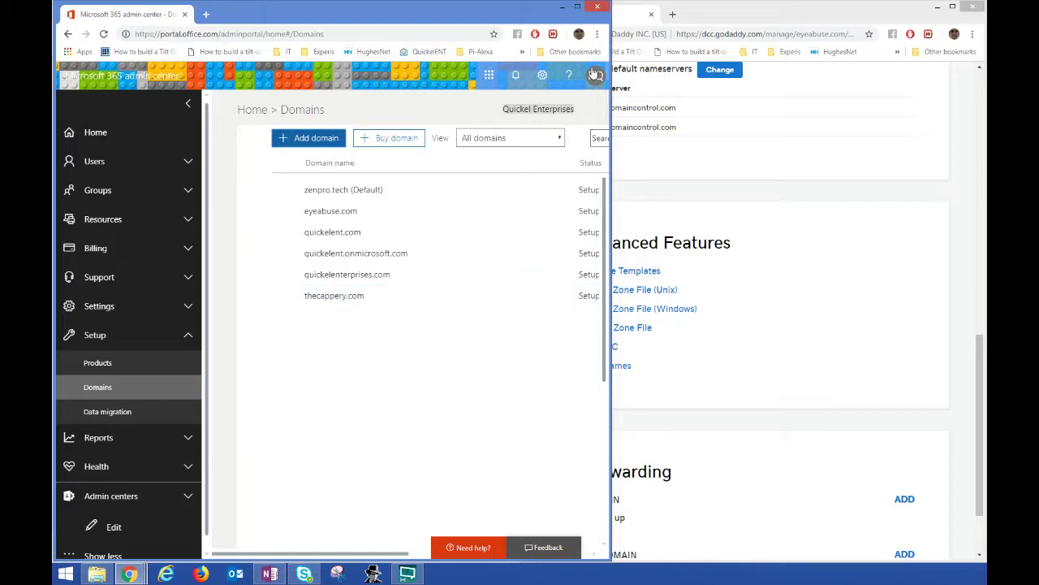
- Maximize the admin center and open the second active user's Username / Email editor
left_click(577, 6)
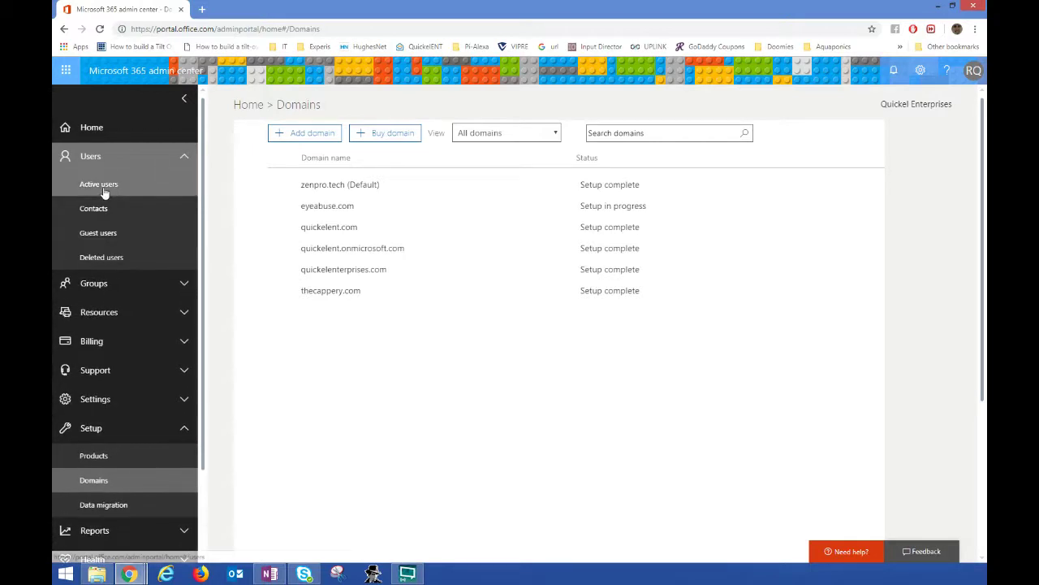
left_click(98, 184)
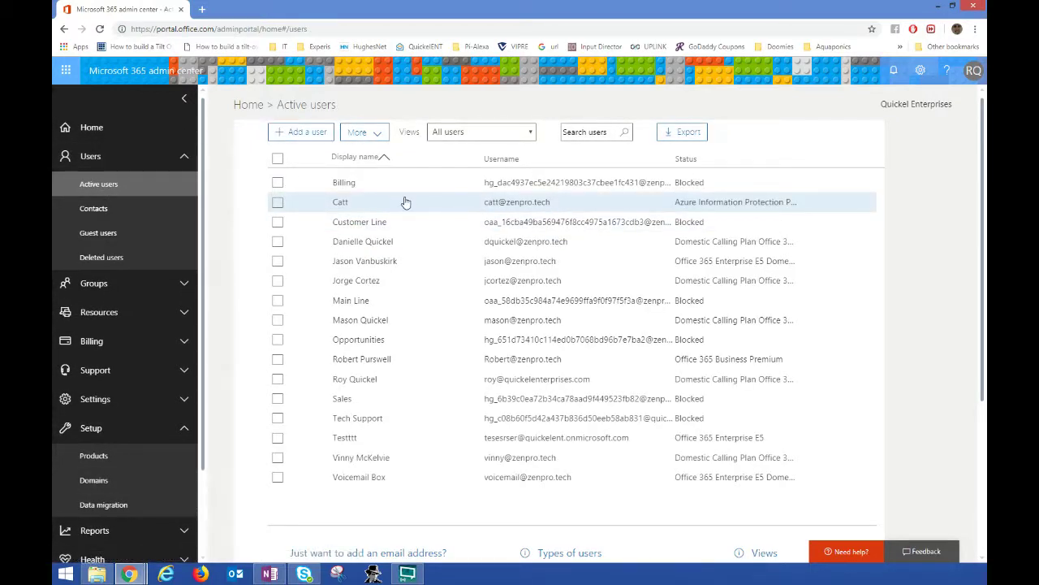
left_click(406, 202)
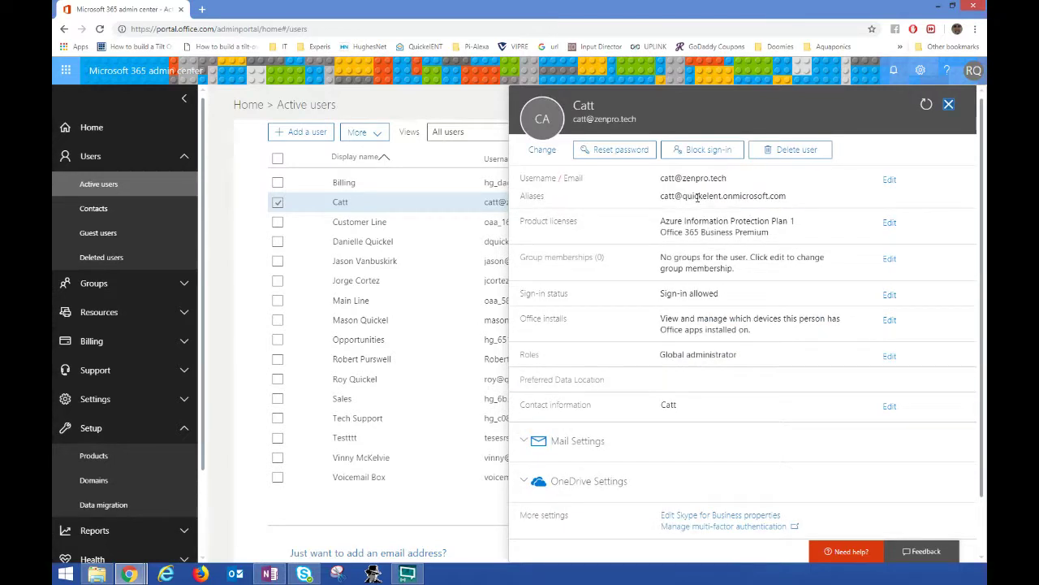
left_click(894, 180)
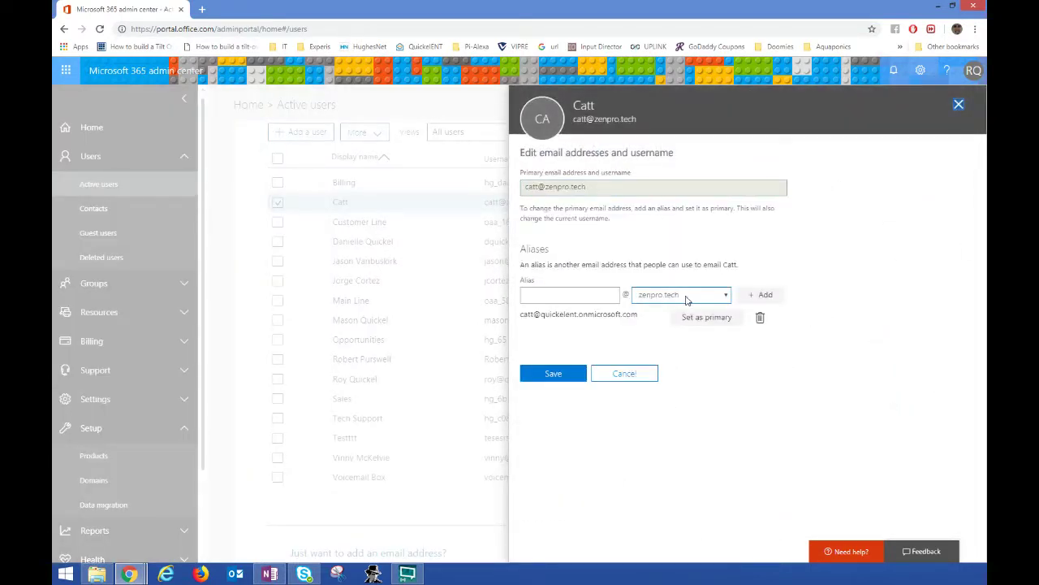
- Add an eyeabuse.com alias, set it as primary, then close the editor without saving
left_click(543, 289)
left_click(682, 296)
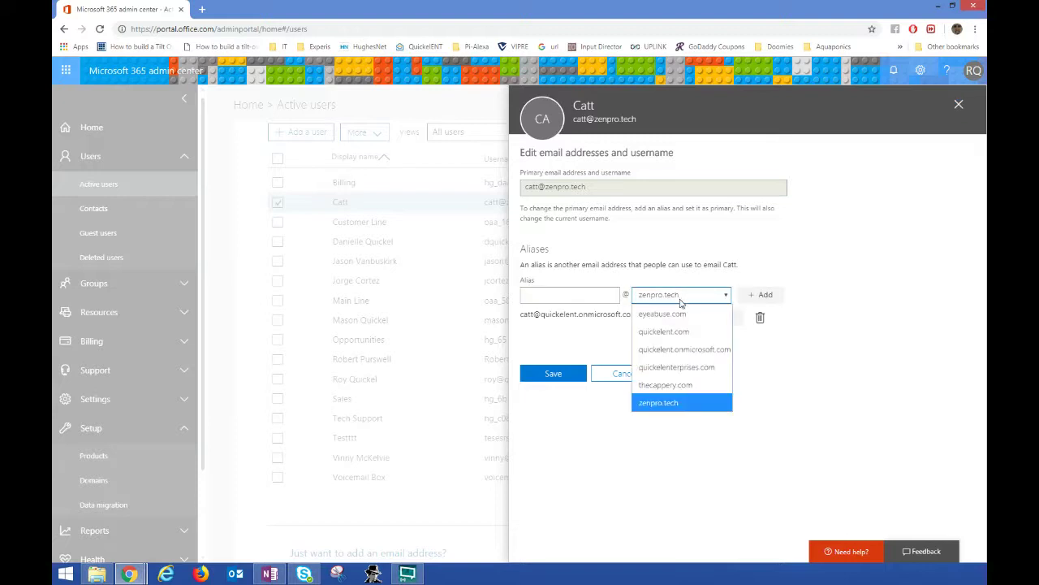
left_click(678, 314)
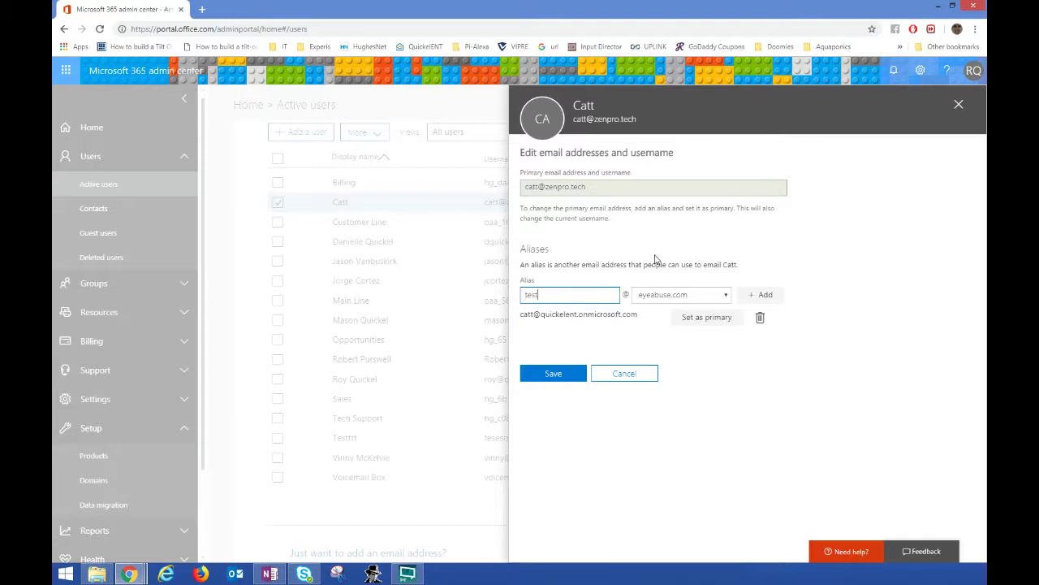
left_click(762, 297)
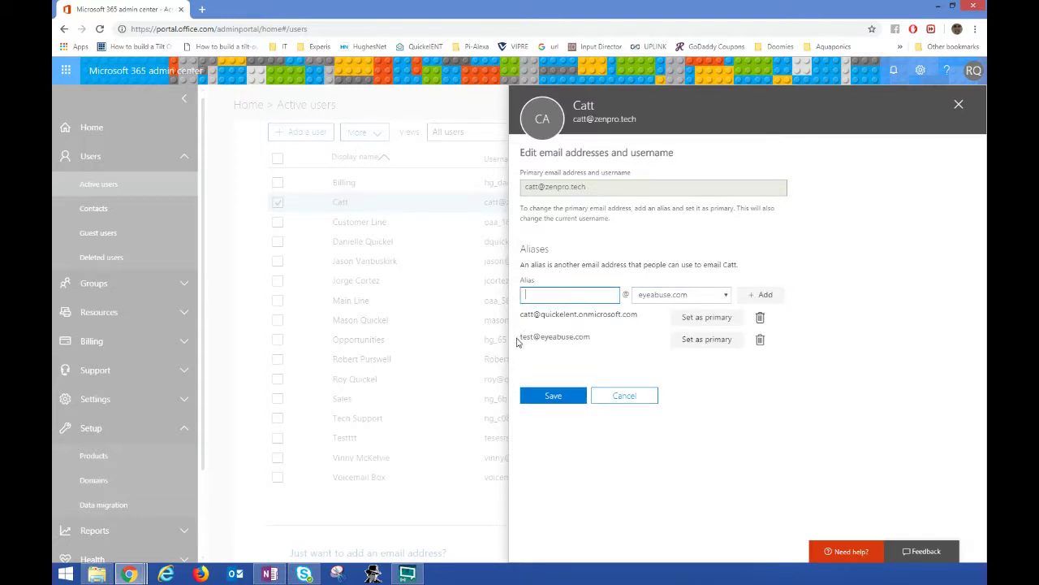
left_click_drag(517, 342, 597, 342)
left_click(599, 342)
left_click_drag(521, 343, 533, 341)
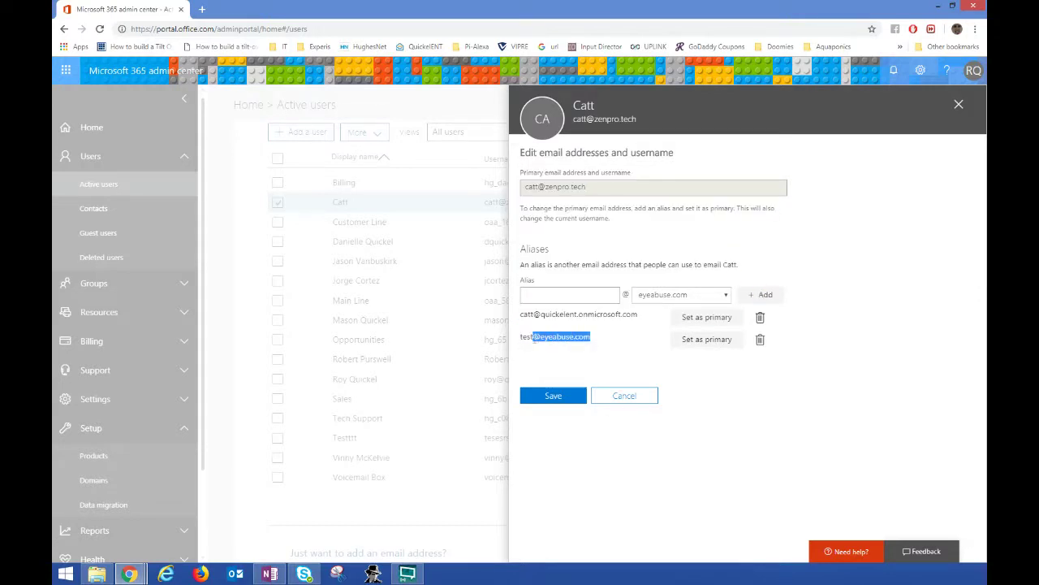
left_click(631, 335)
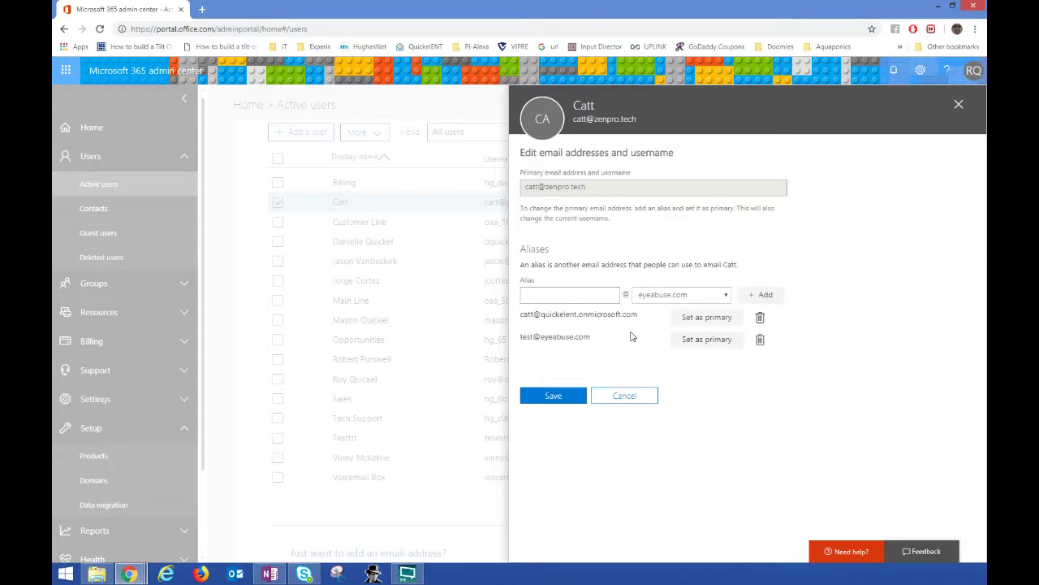
left_click(708, 340)
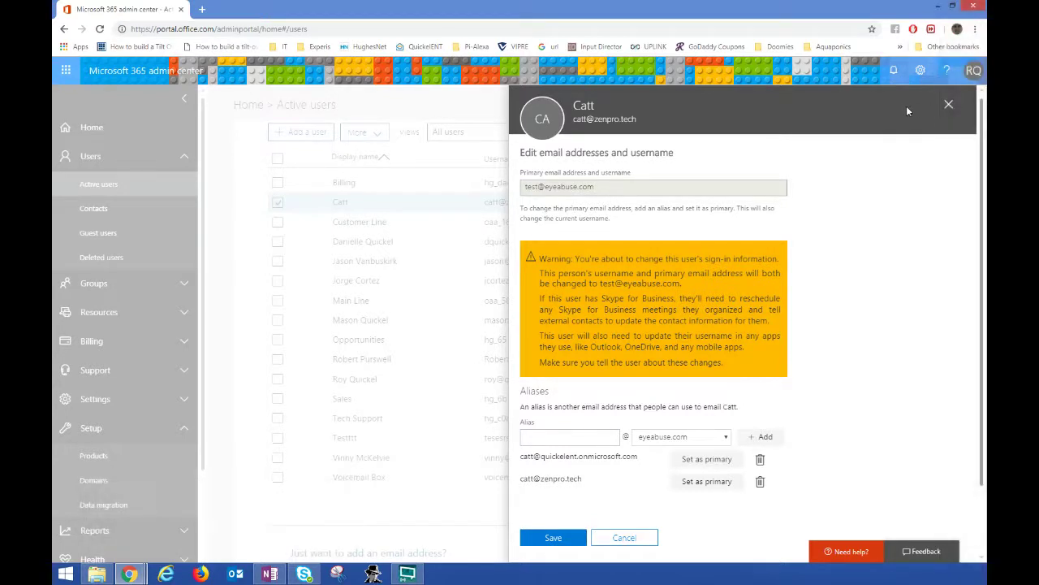
left_click(947, 106)
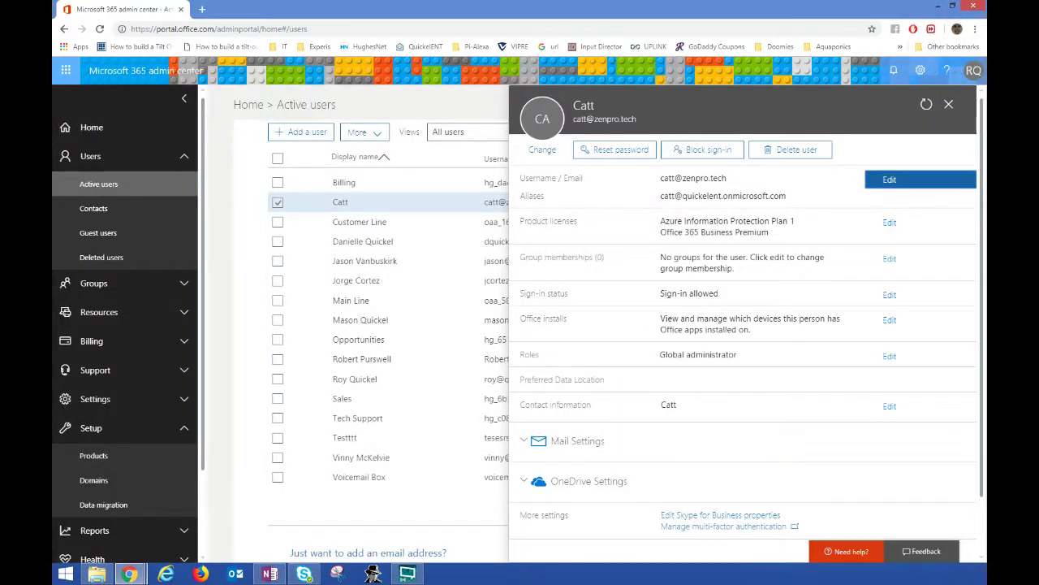